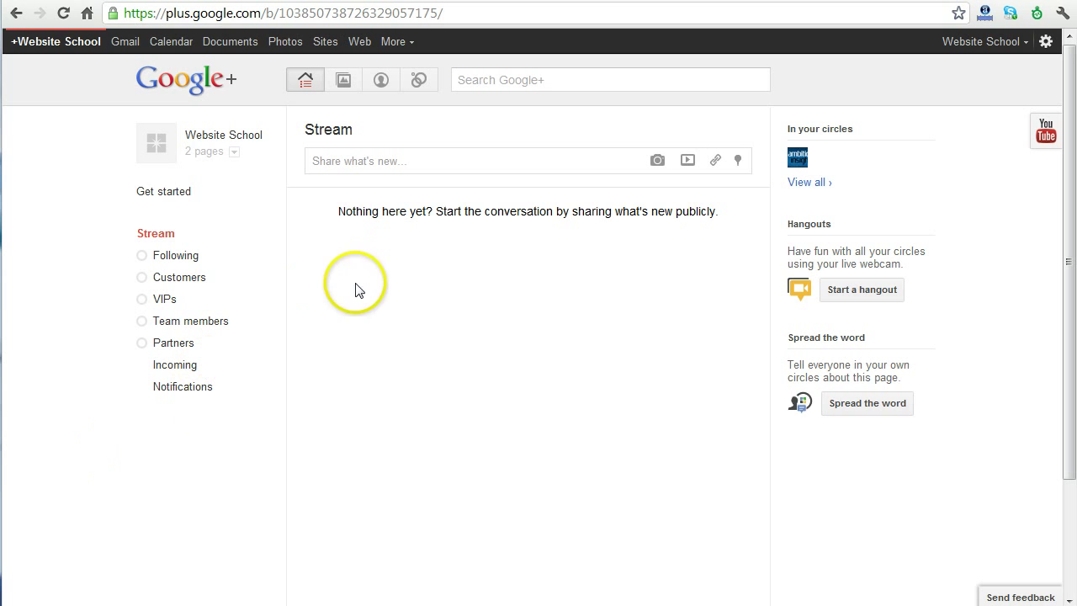
Check the account's page list without switching, then open the Website School page's profile
left_click(233, 153)
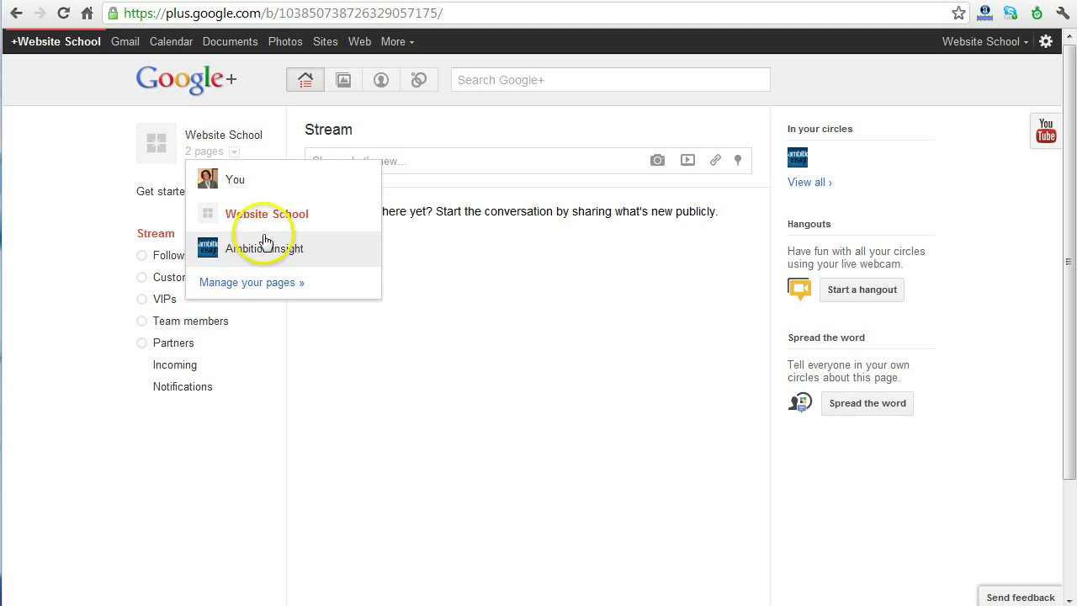
left_click(555, 279)
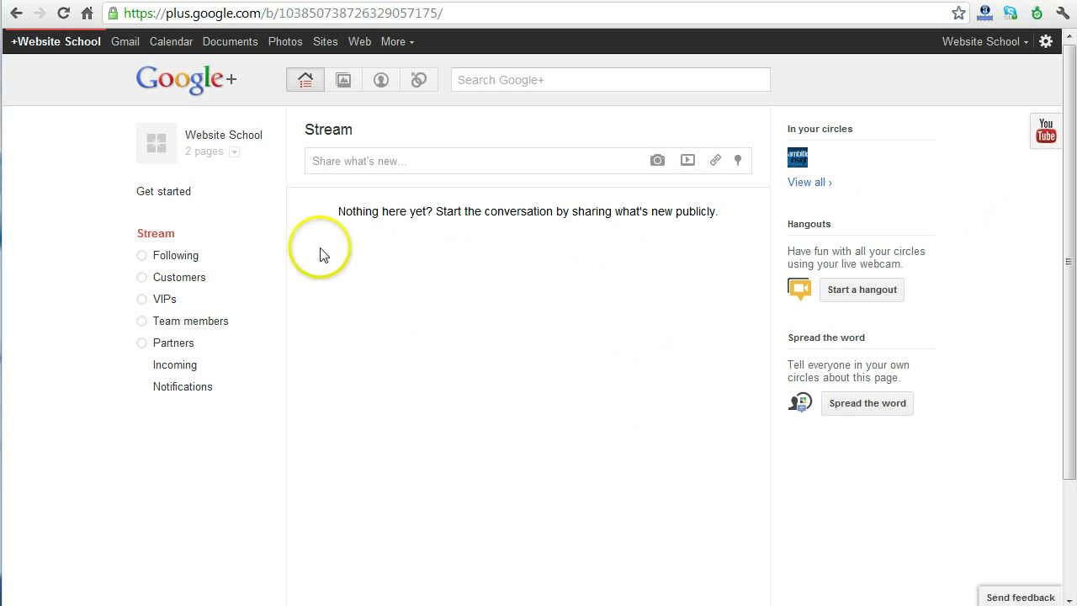
left_click(167, 156)
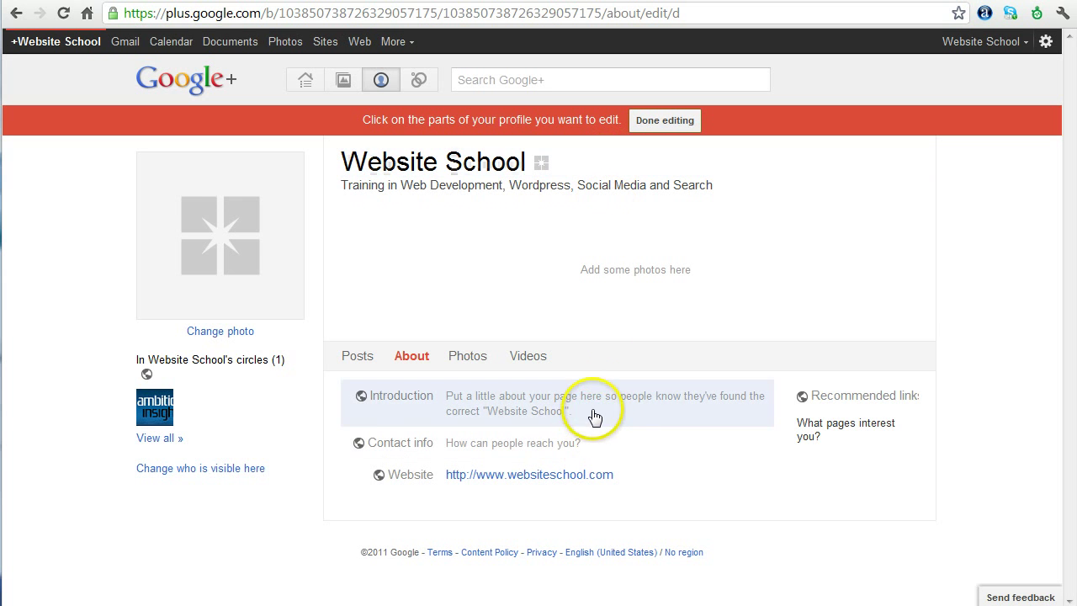
Open the profile-photo chooser, browse Your photos and Photos of you, and return to Upload
left_click(217, 339)
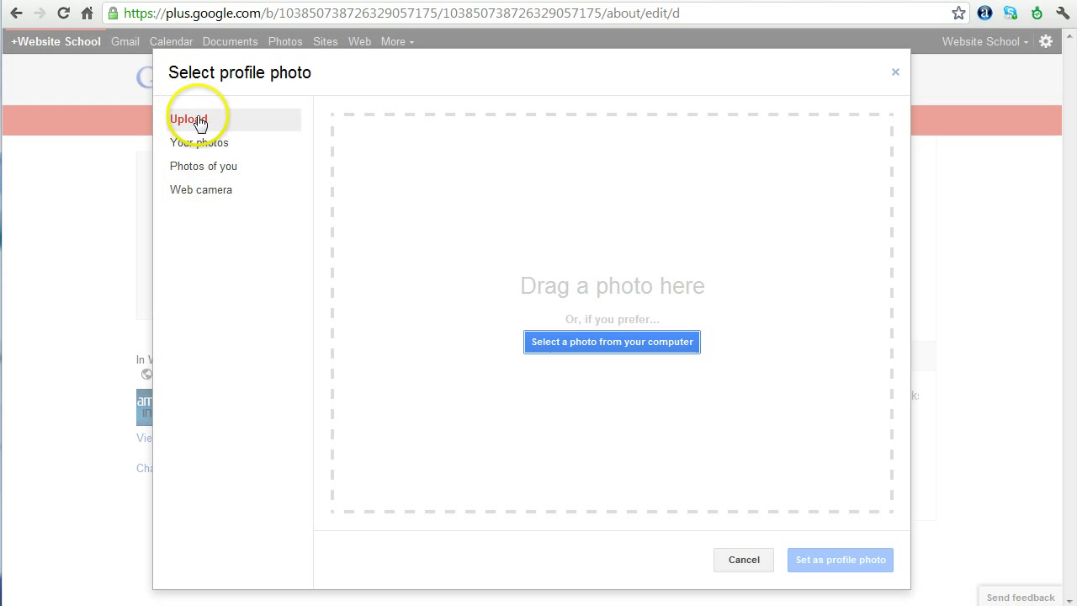
left_click(207, 143)
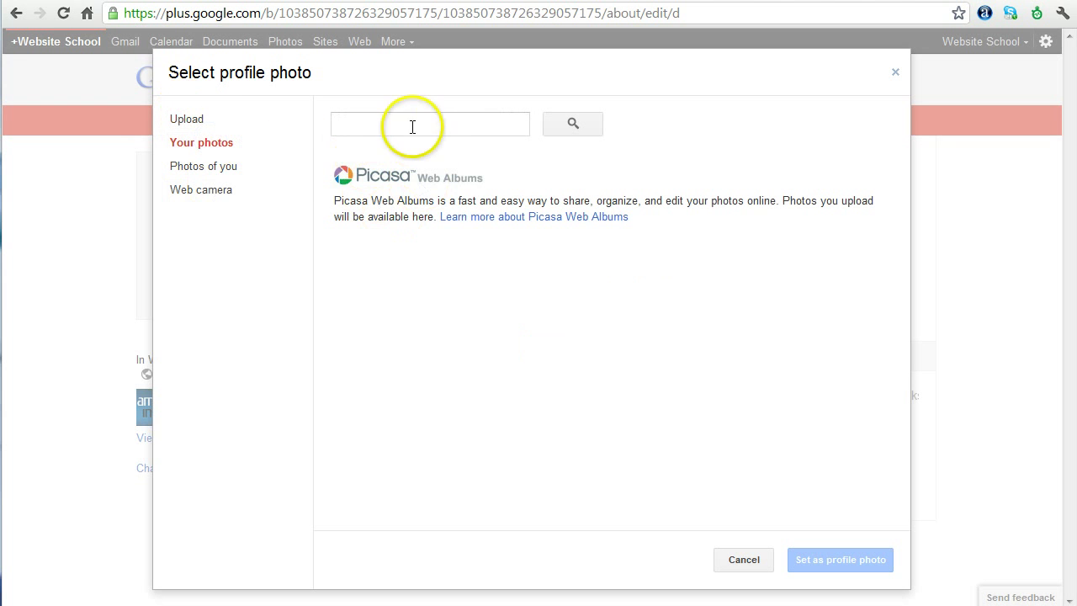
left_click(224, 170)
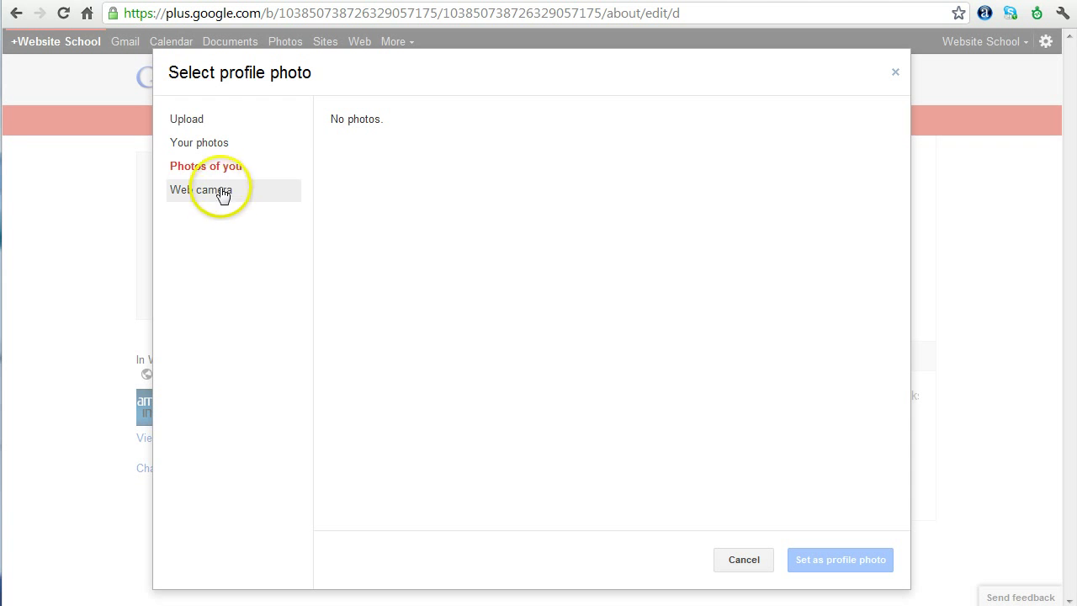
left_click(202, 122)
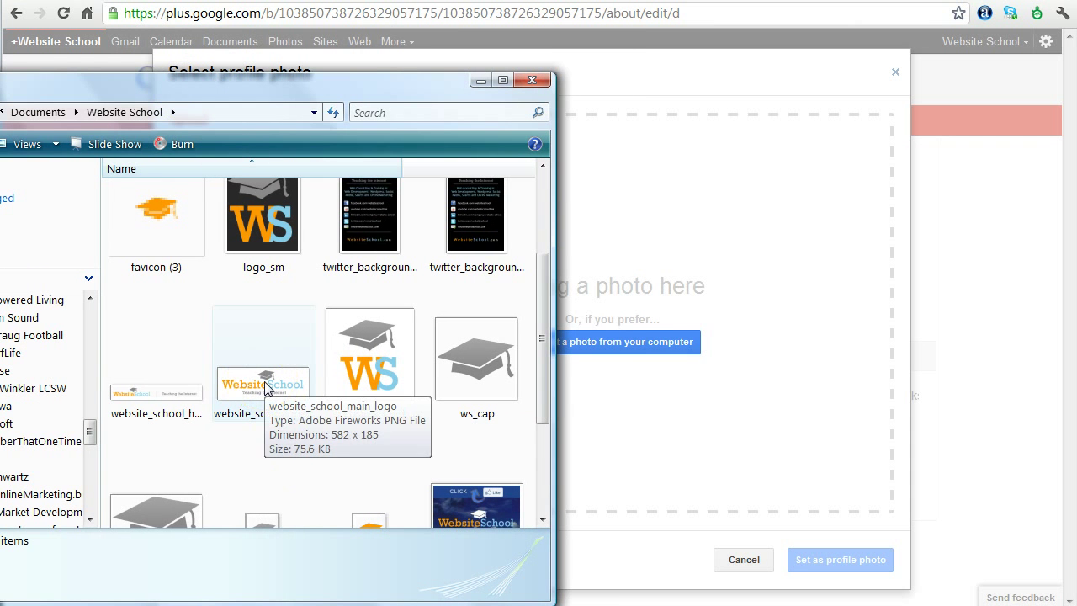
Drag websiteschool.png from the Website School folder onto the Drag a photo here area
left_click(381, 371)
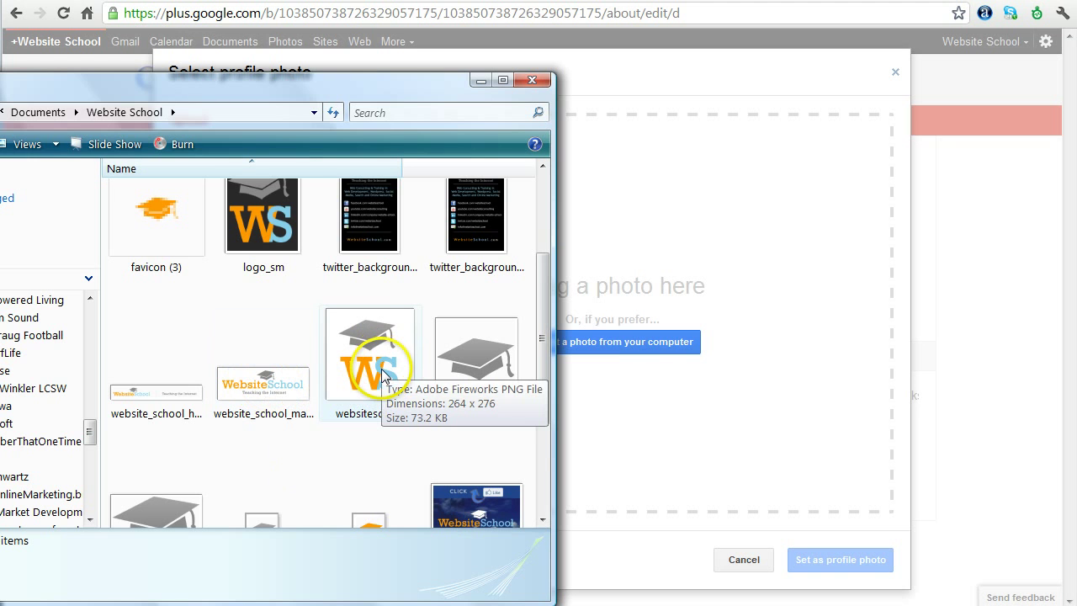
left_click_drag(286, 99, 82, 107)
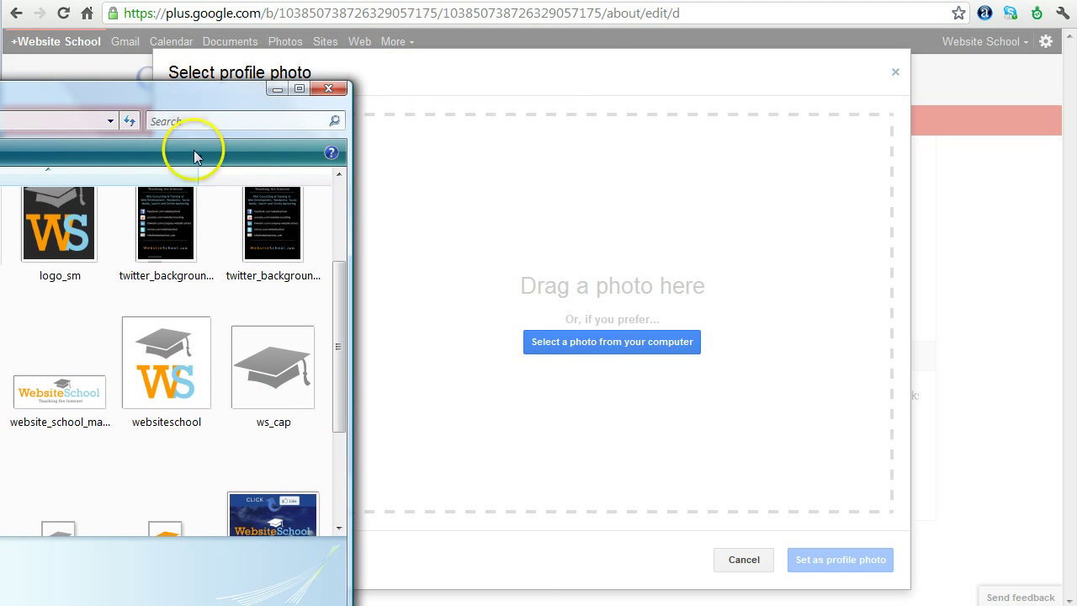
left_click_drag(165, 362, 597, 264)
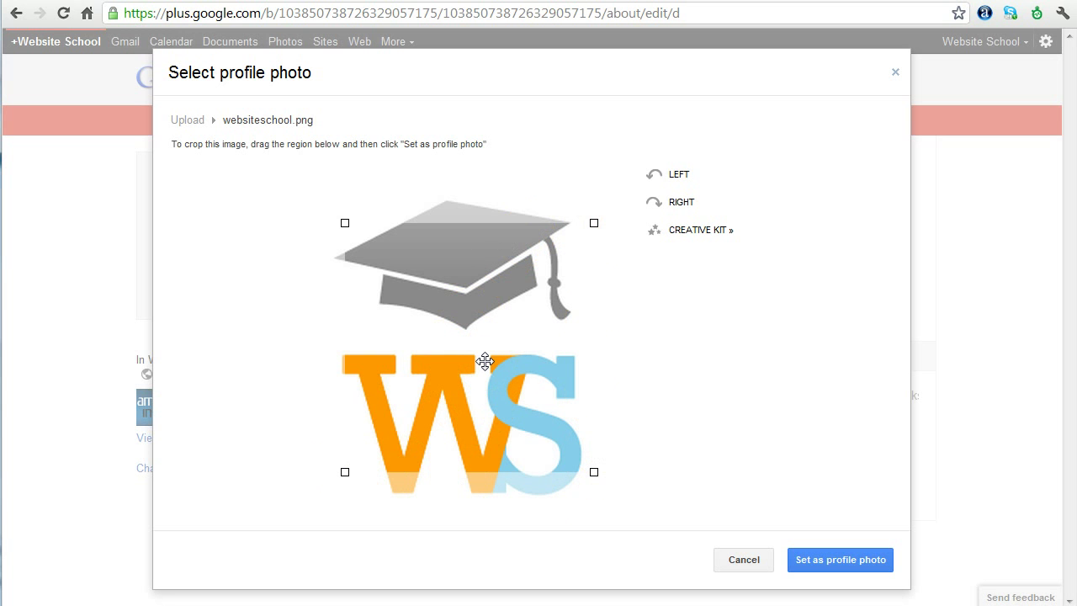
Fit the crop square around the whole websiteschool logo and set it as the profile photo
left_click_drag(495, 388, 485, 368)
left_click_drag(571, 445, 609, 513)
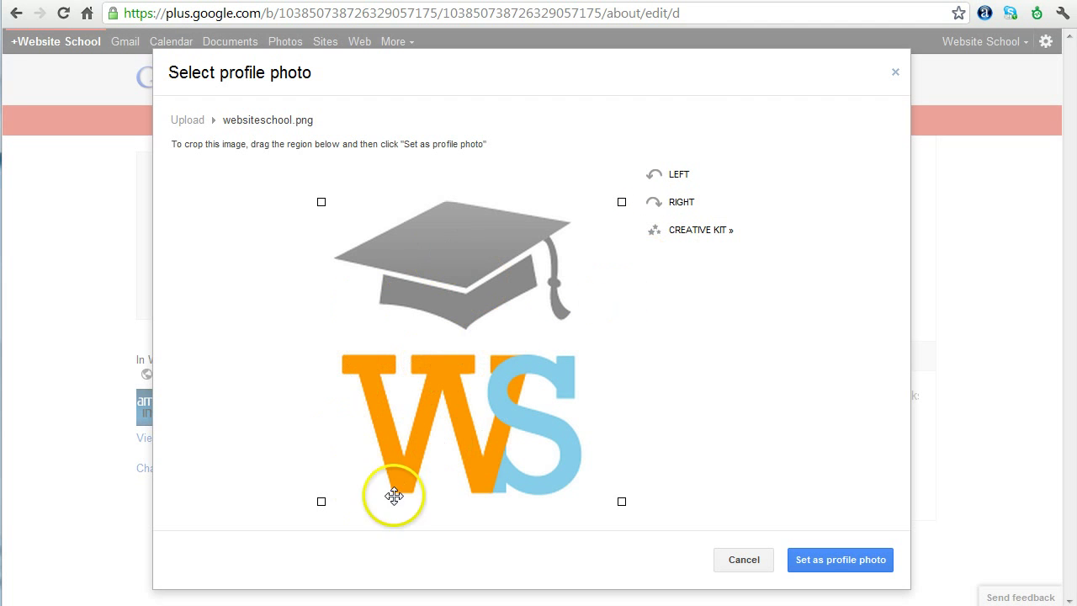
left_click(830, 562)
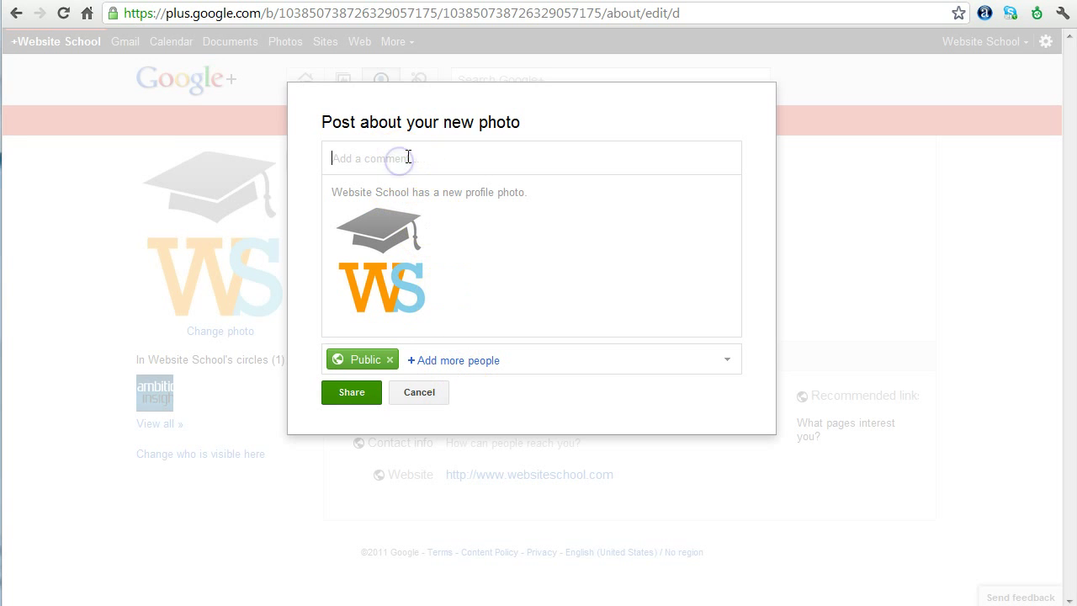
Share the new-photo post publicly with the comment 'Check out my new profile photo!'
type("Check out my new profile photo!")
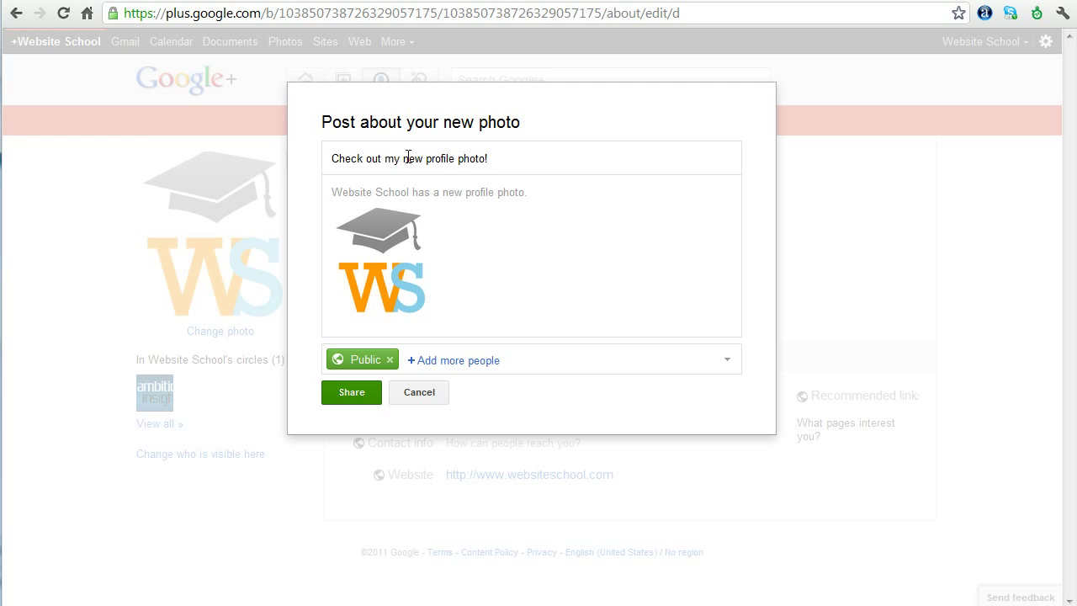
left_click(354, 402)
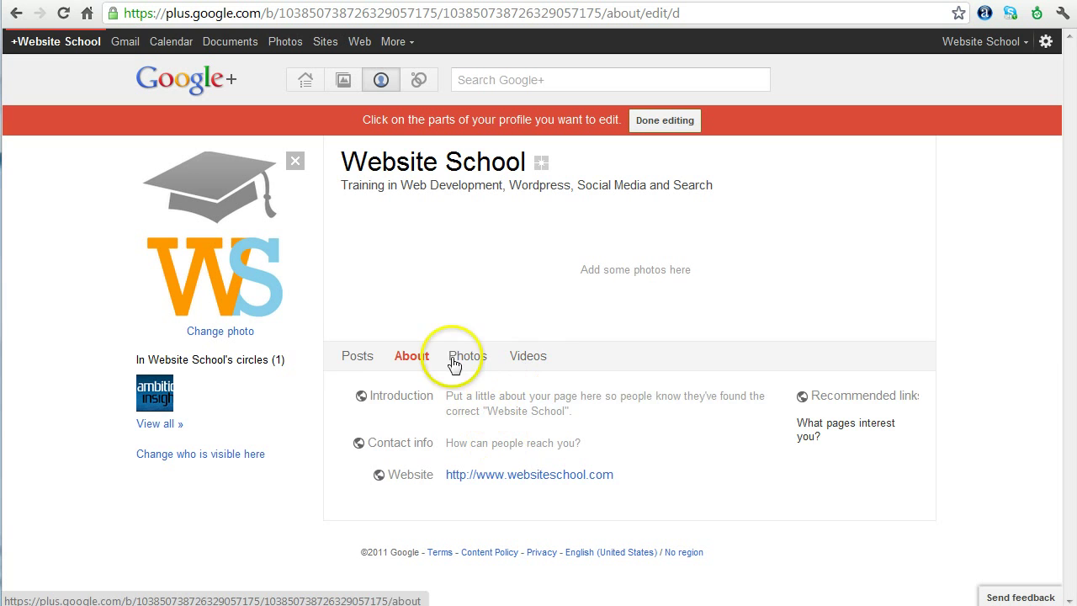
Open the page's Contact info and enter the school's phone number as the first entry
left_click(370, 361)
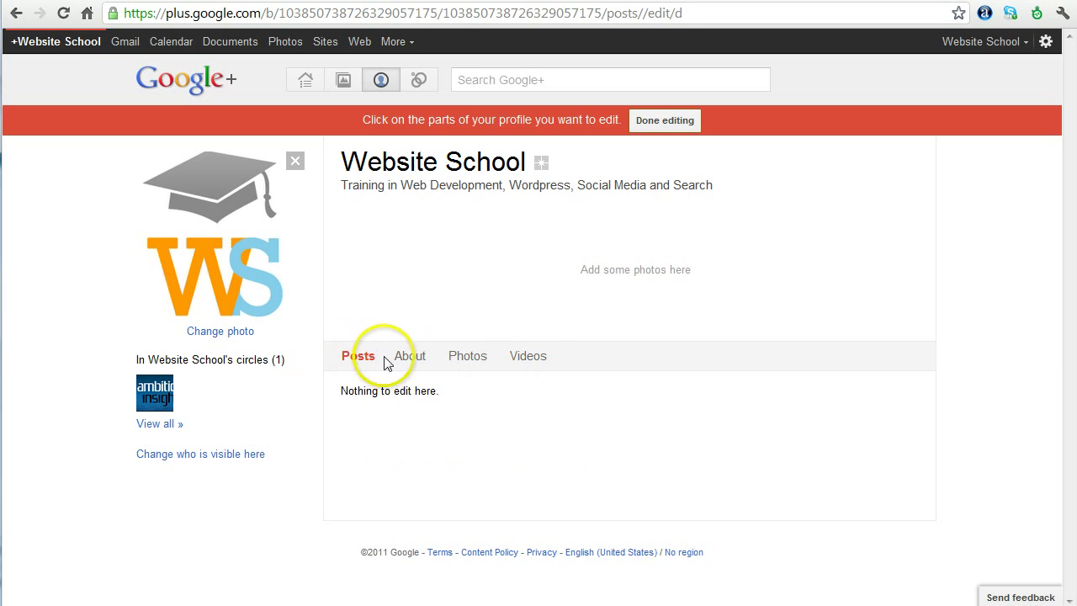
left_click(410, 358)
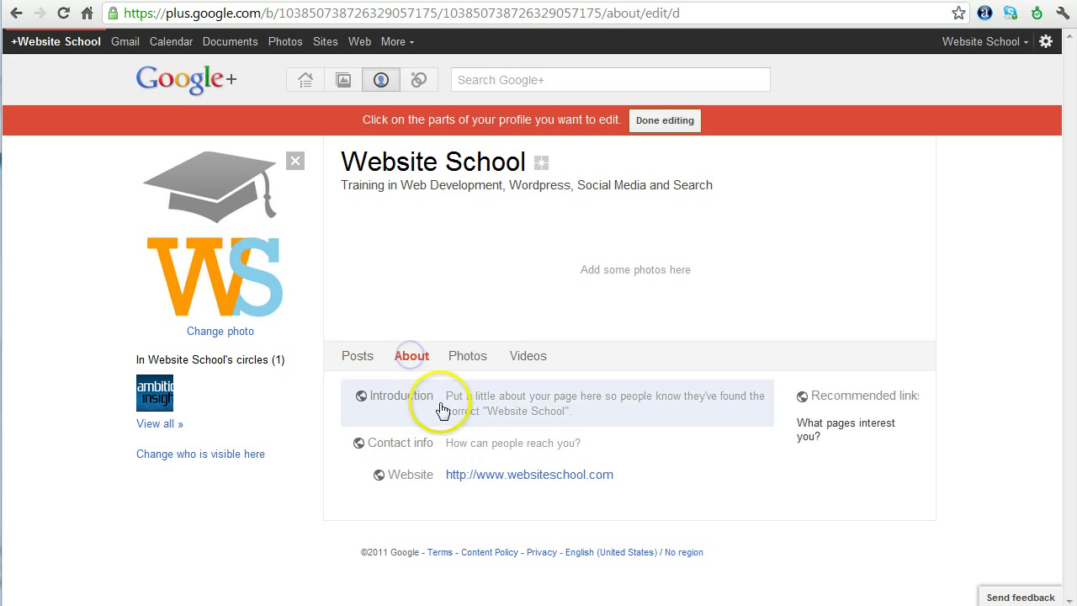
left_click(513, 442)
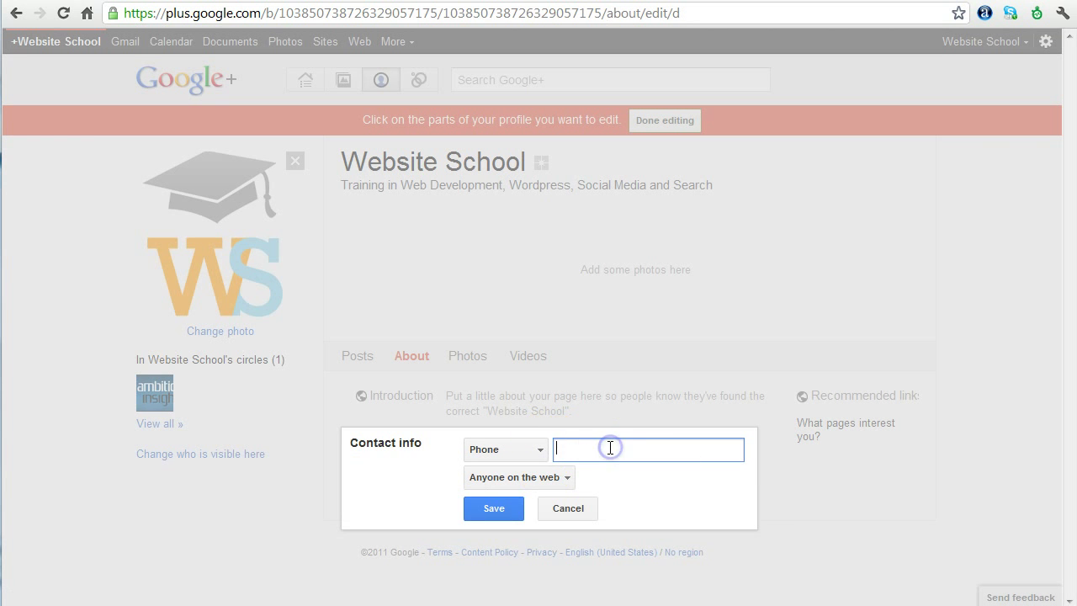
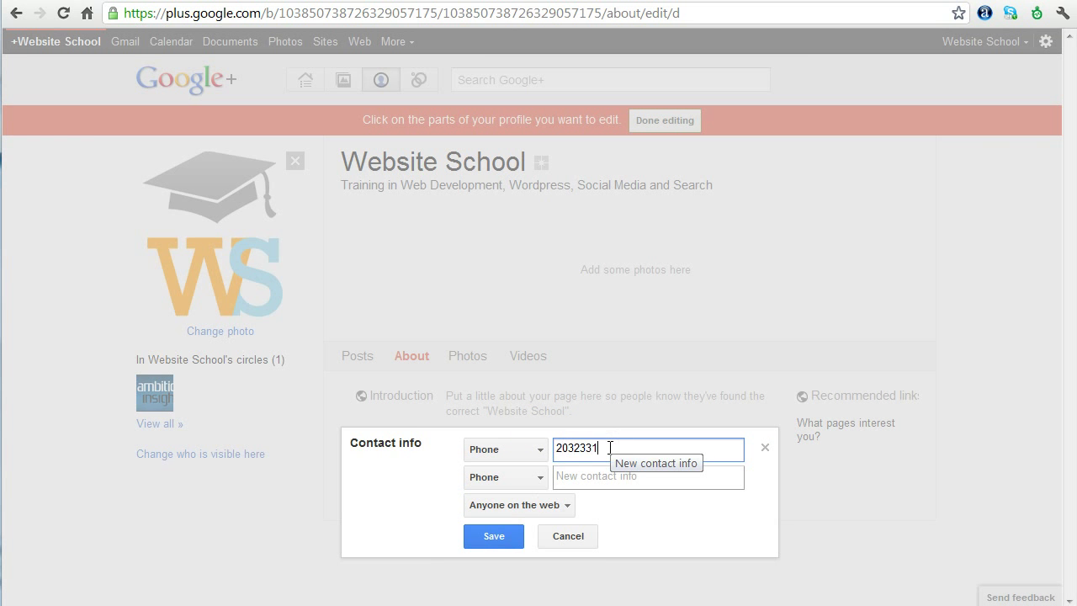
Set the second contact row to Email, enter the school's e-mail address, and save
left_click(558, 478)
left_click(540, 478)
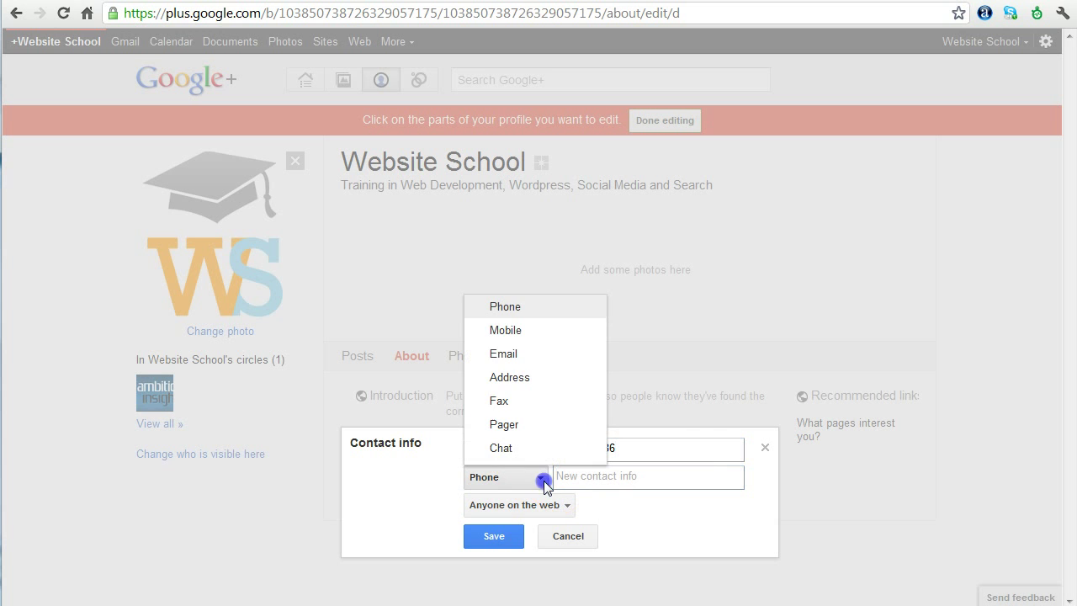
left_click(523, 353)
left_click(589, 476)
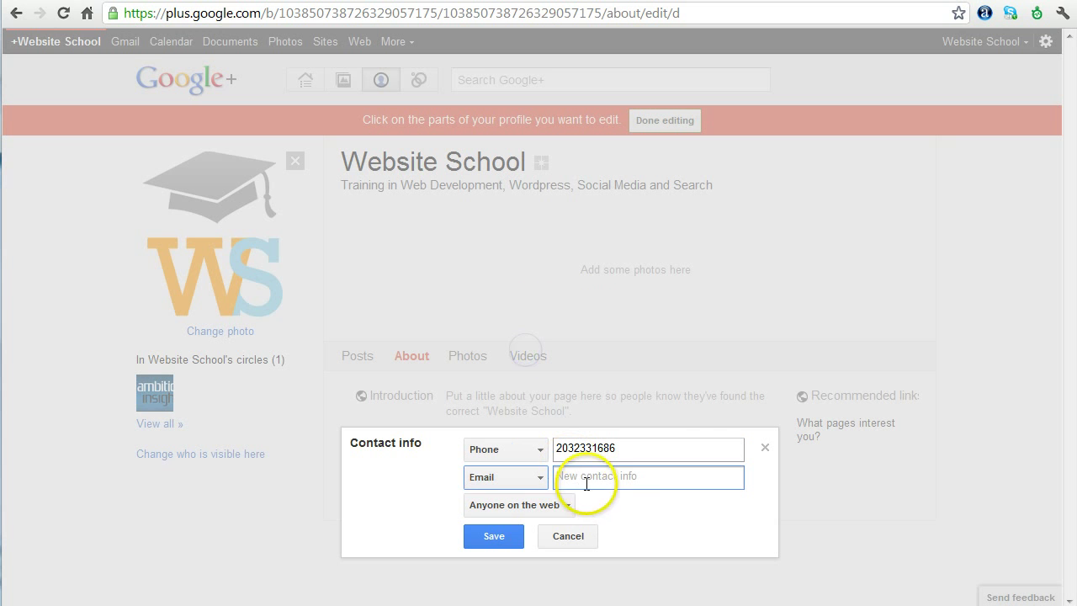
type("ifn")
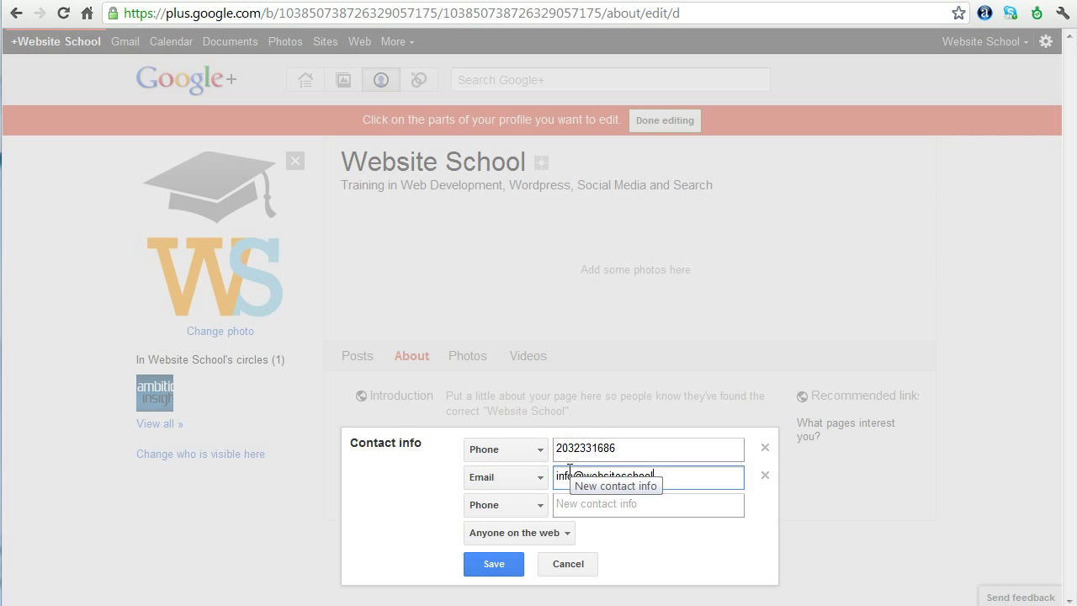
left_click(540, 505)
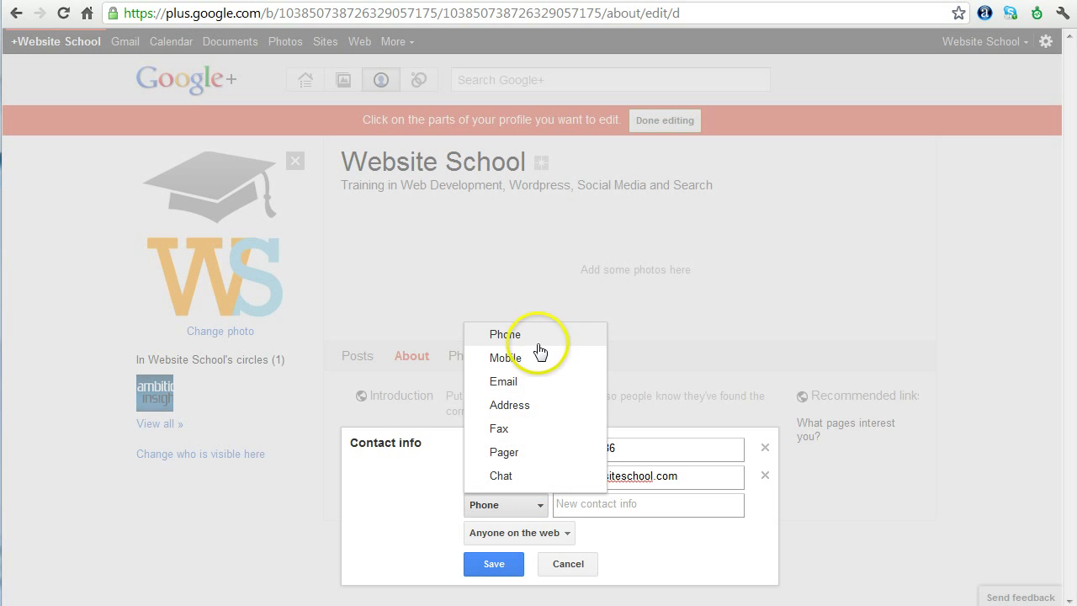
left_click(631, 535)
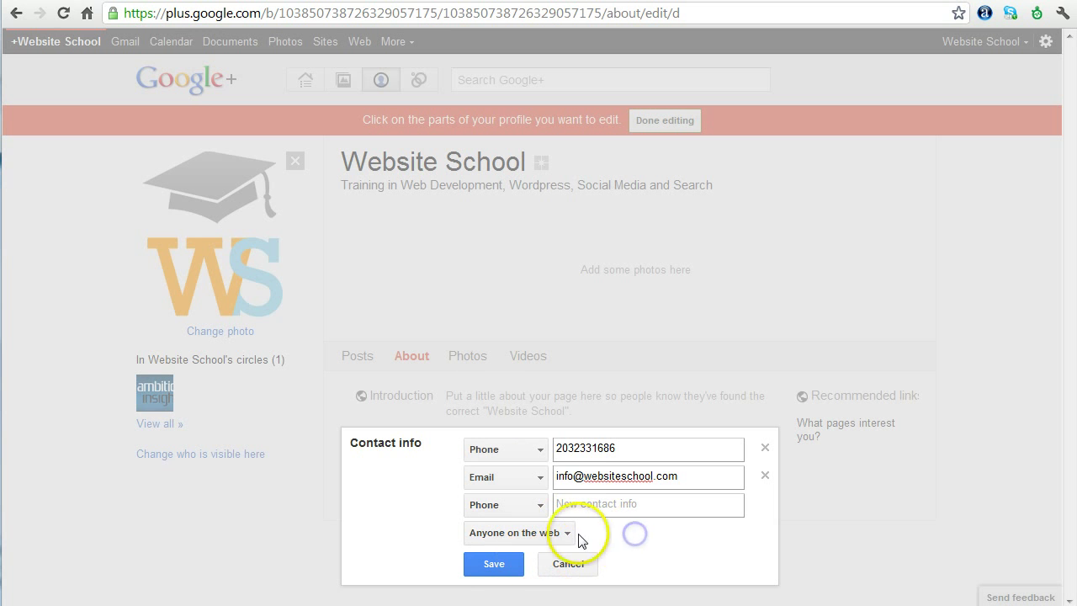
left_click(493, 563)
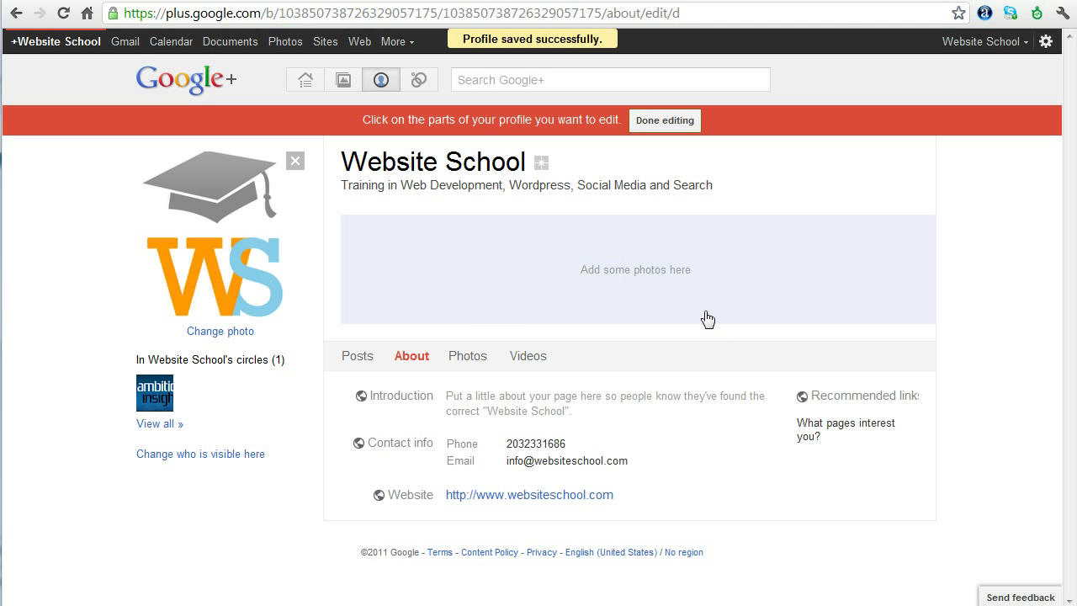
Resave the contact info with its visibility set to Anyone on the web
left_click(643, 440)
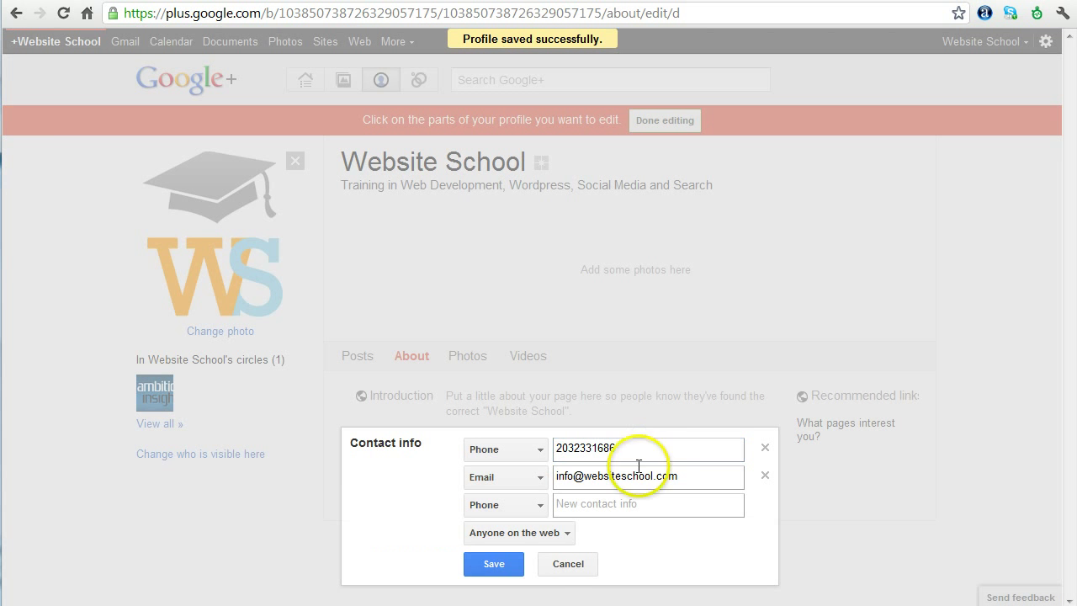
left_click(558, 533)
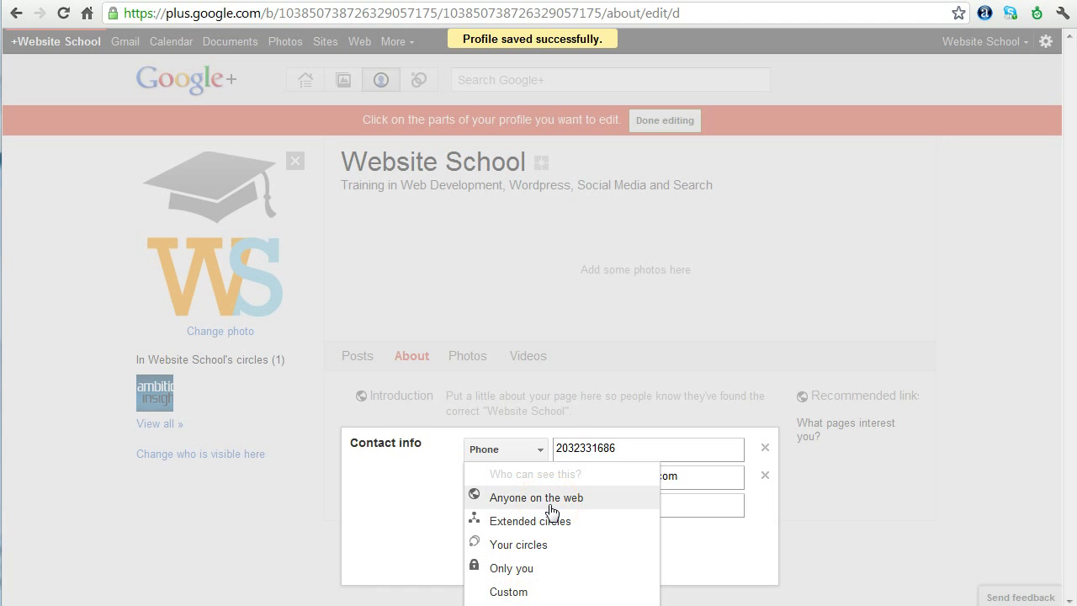
left_click(549, 498)
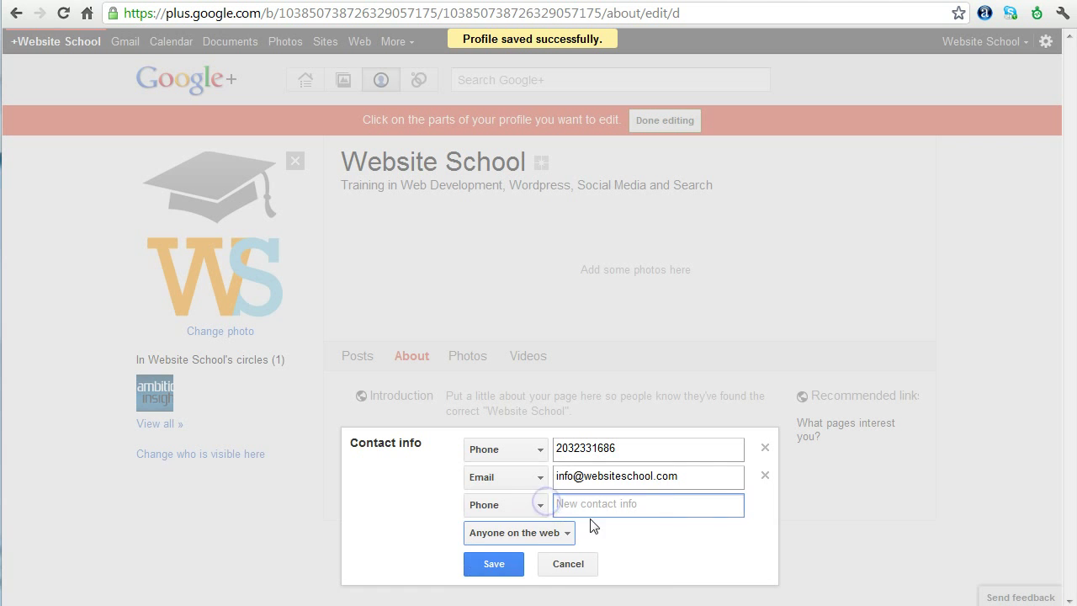
left_click(495, 567)
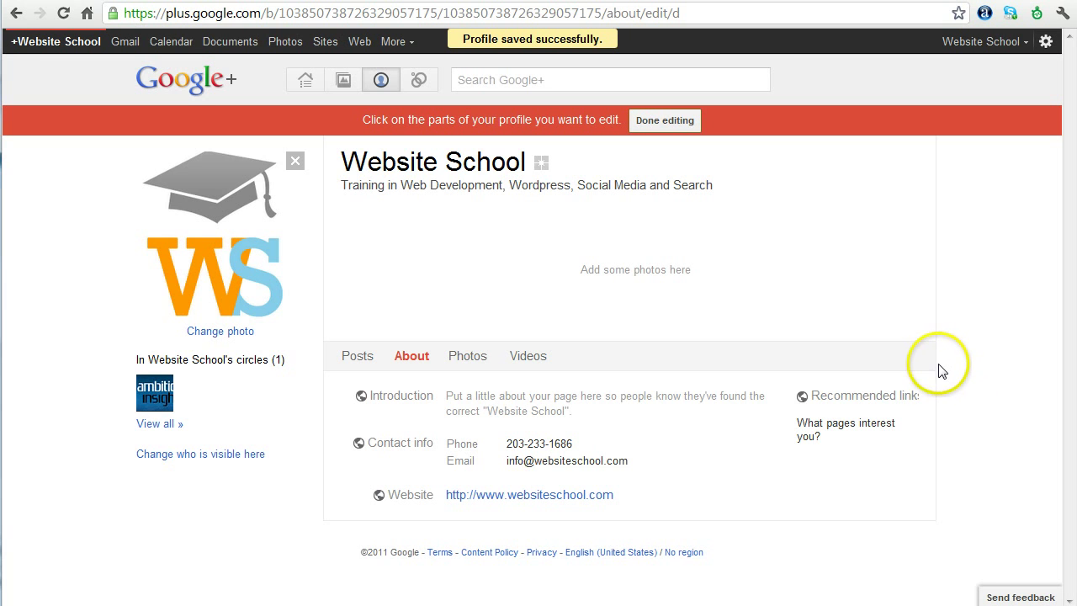
Paste the Website School tutorials and training courses paragraph into the Introduction and save it
left_click(588, 414)
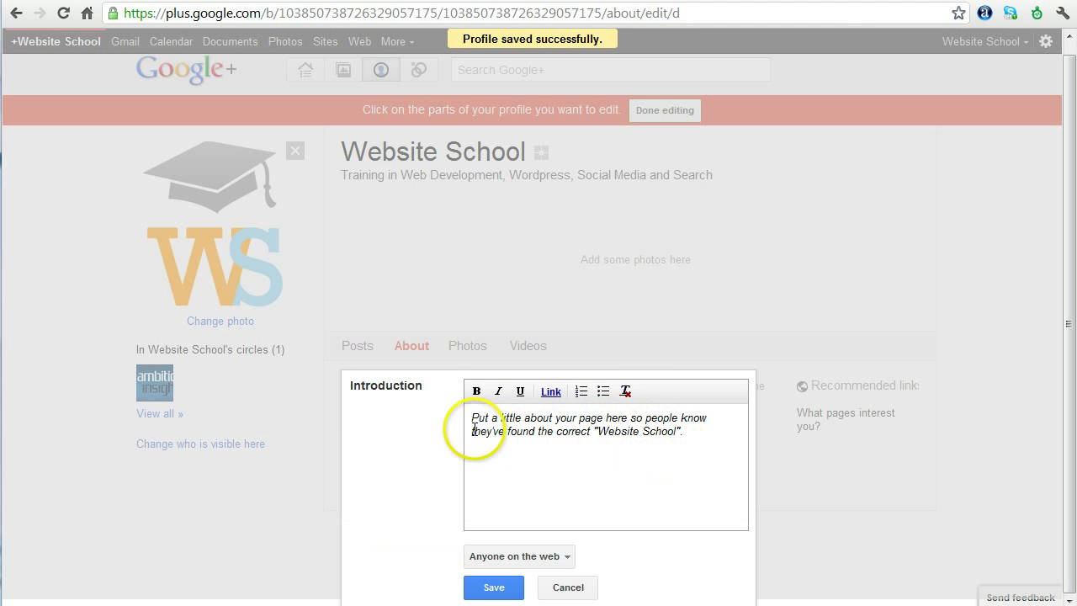
left_click(713, 441)
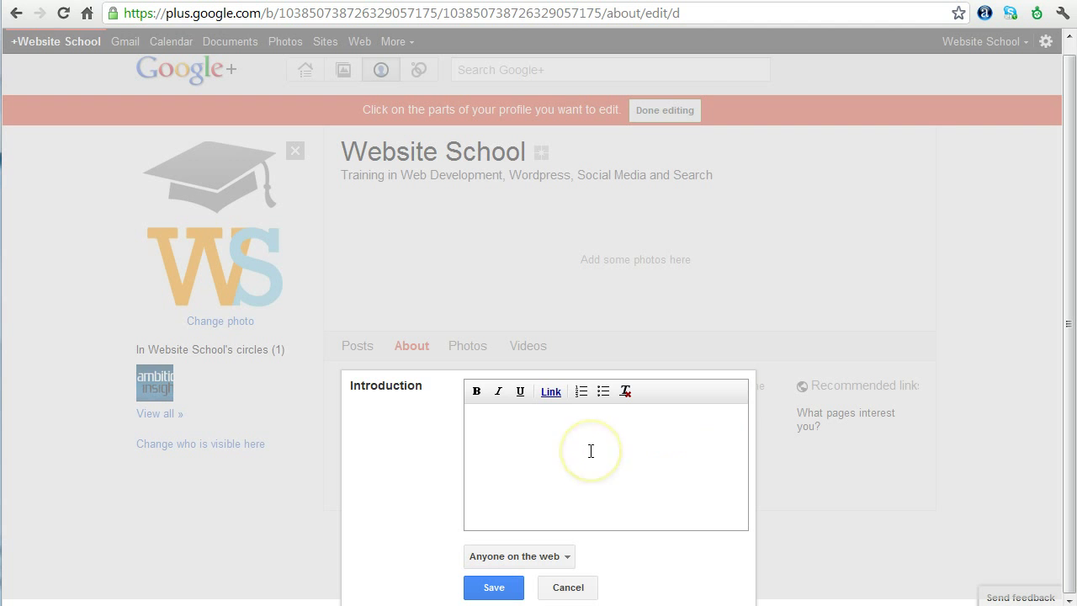
type("Website School is an online education of everything Internet. We offer tutorials and training courses in Web Development, Wordpress, Social Media, Search and Web Consulting. We offer free tutorials, video tutorials, live classes and video training courses.")
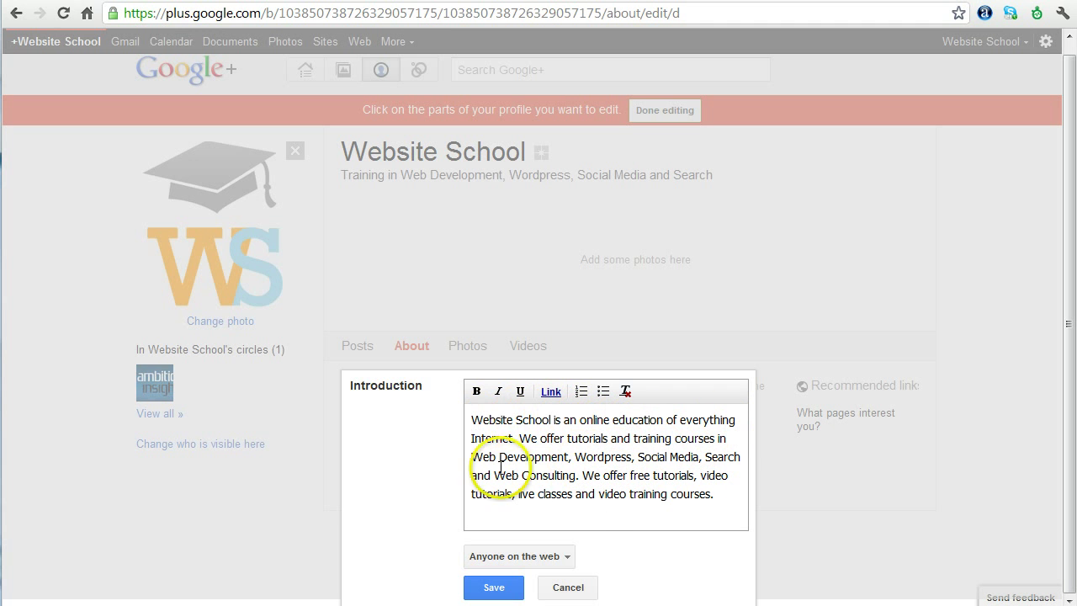
left_click(505, 590)
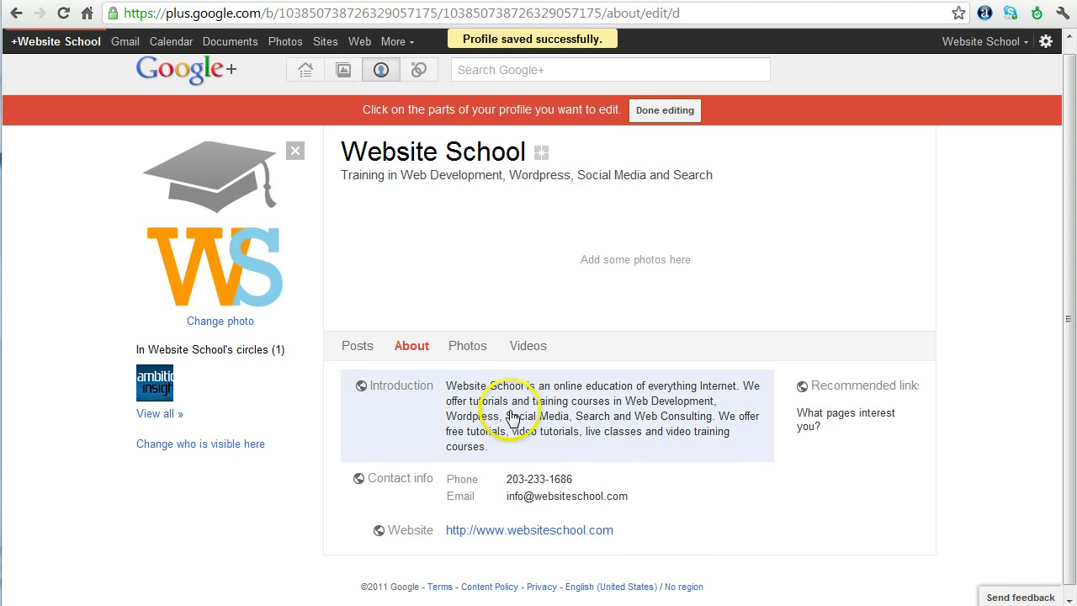
Reopen the Introduction and bold 'Website School', leaving 'free tutorials' without italics
left_click(509, 409)
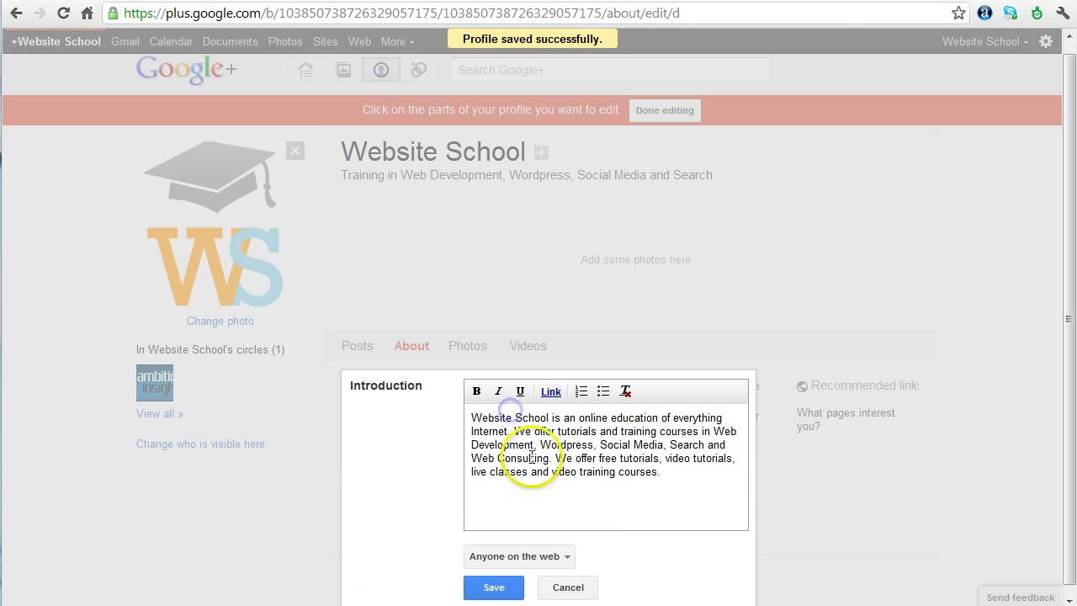
left_click(471, 417)
left_click_drag(471, 418, 558, 418)
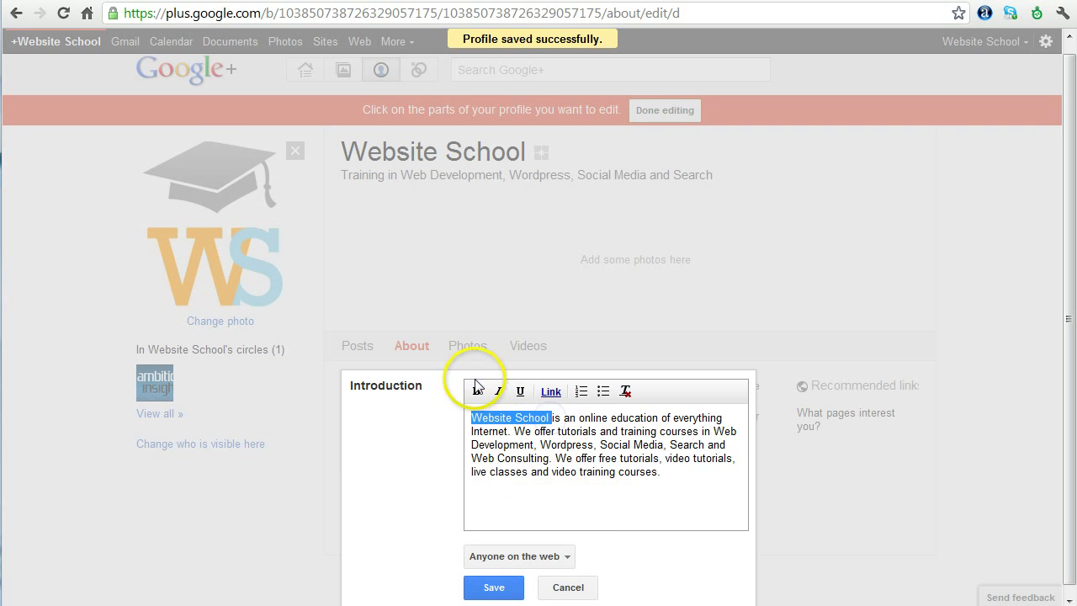
left_click(476, 390)
left_click(552, 463)
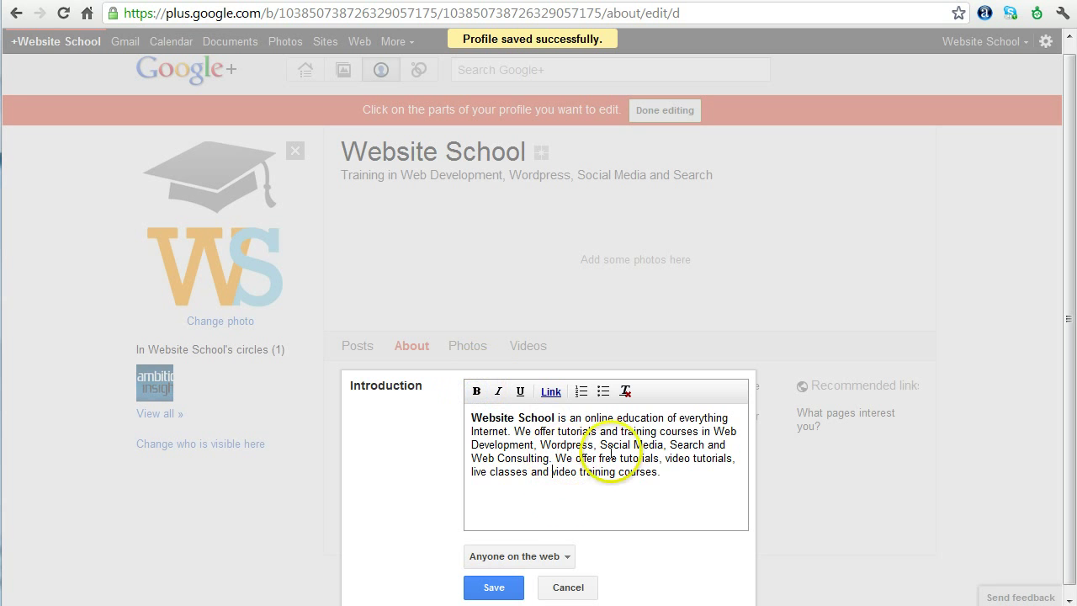
left_click_drag(600, 459, 664, 459)
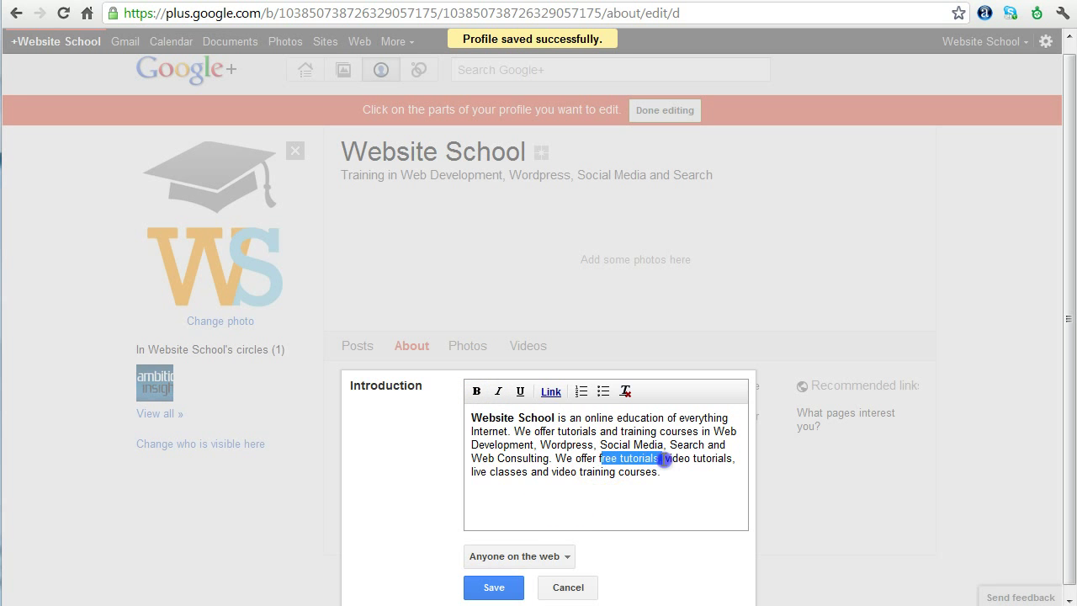
left_click(496, 390)
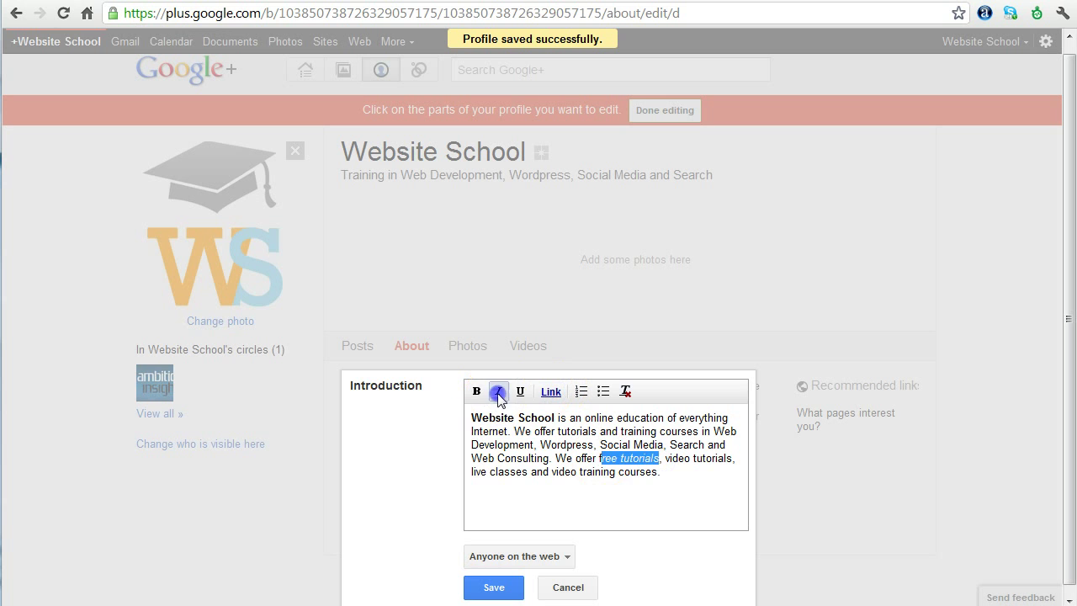
left_click(521, 392)
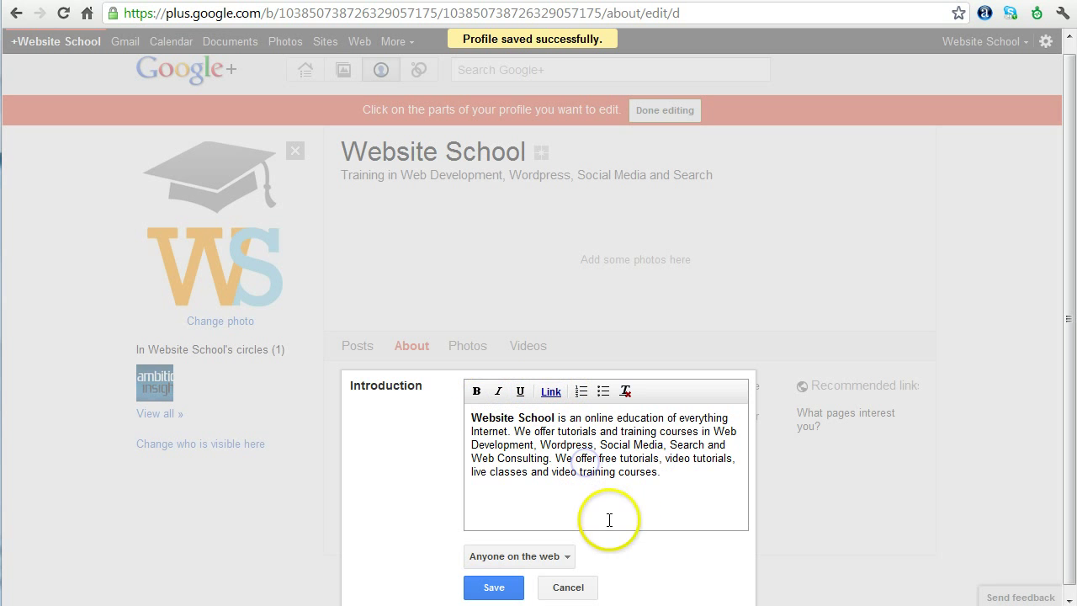
left_click(694, 473)
left_click(725, 475)
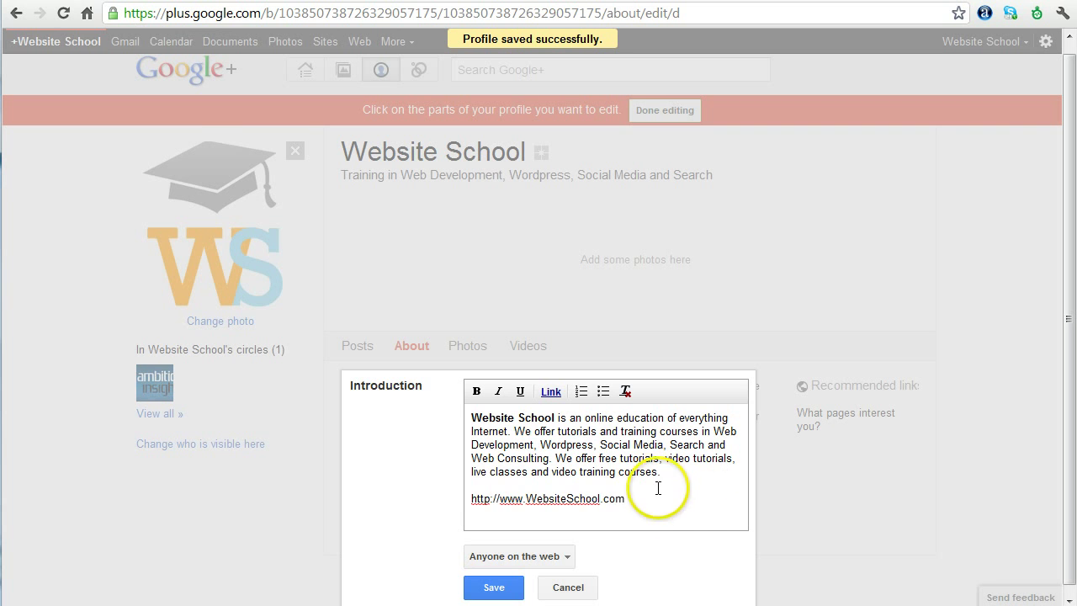
left_click_drag(625, 499, 459, 500)
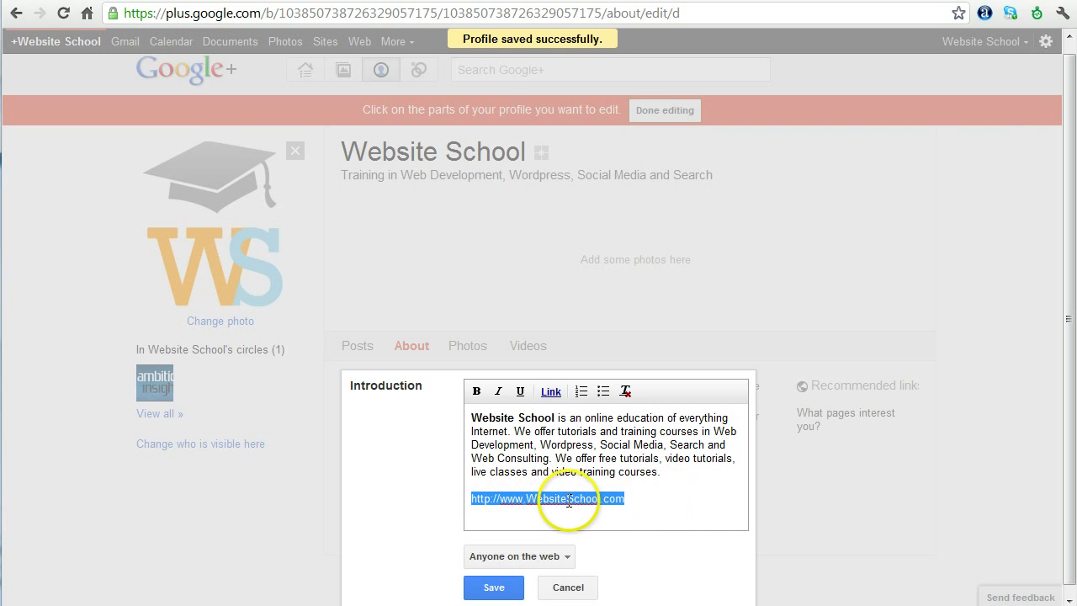
Turn the selected address into a link and save the Introduction
left_click(551, 393)
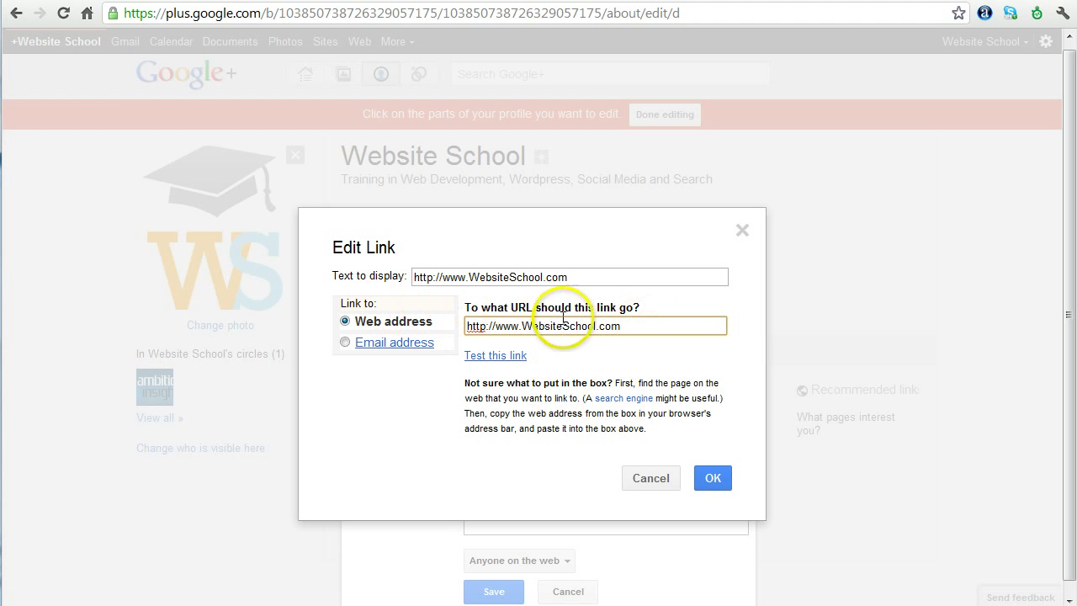
left_click(712, 478)
left_click(492, 592)
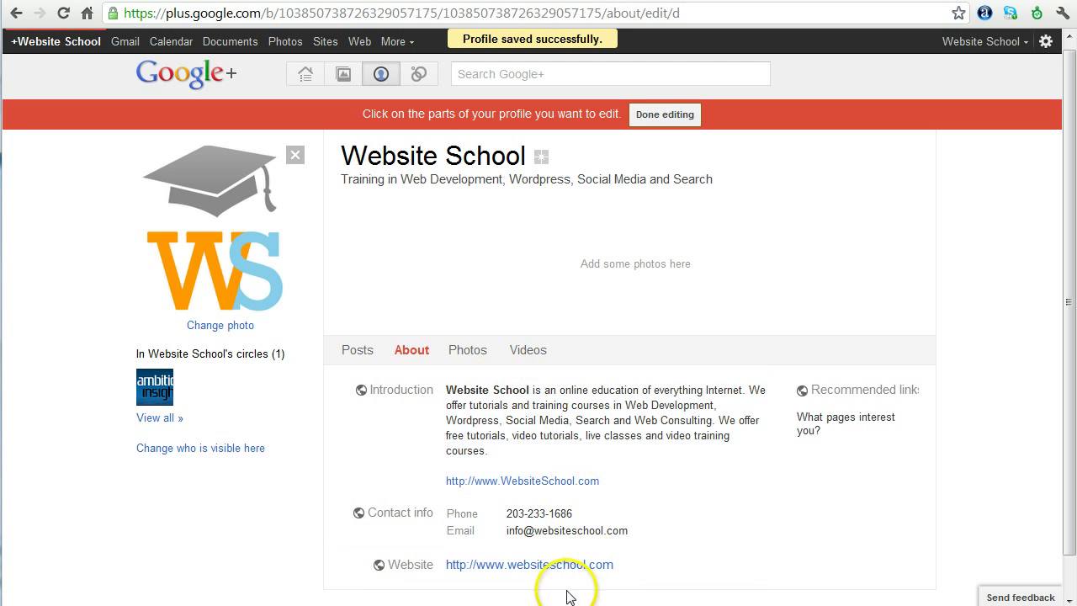
Reopen the Introduction, delete the website link line, and save it again
left_click(594, 419)
left_click_drag(641, 498, 446, 498)
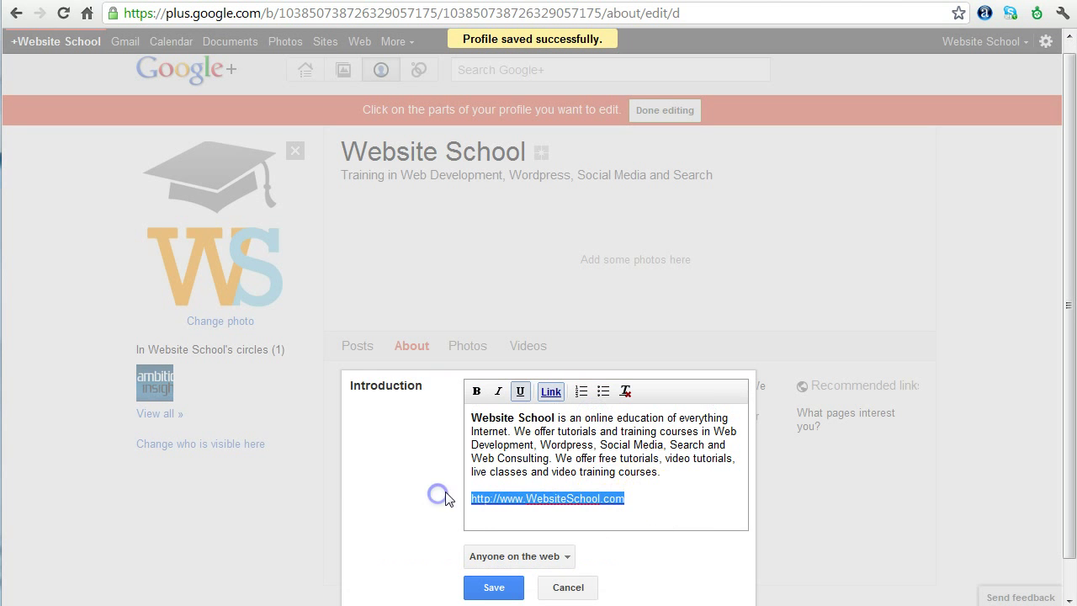
key("BackSpace")
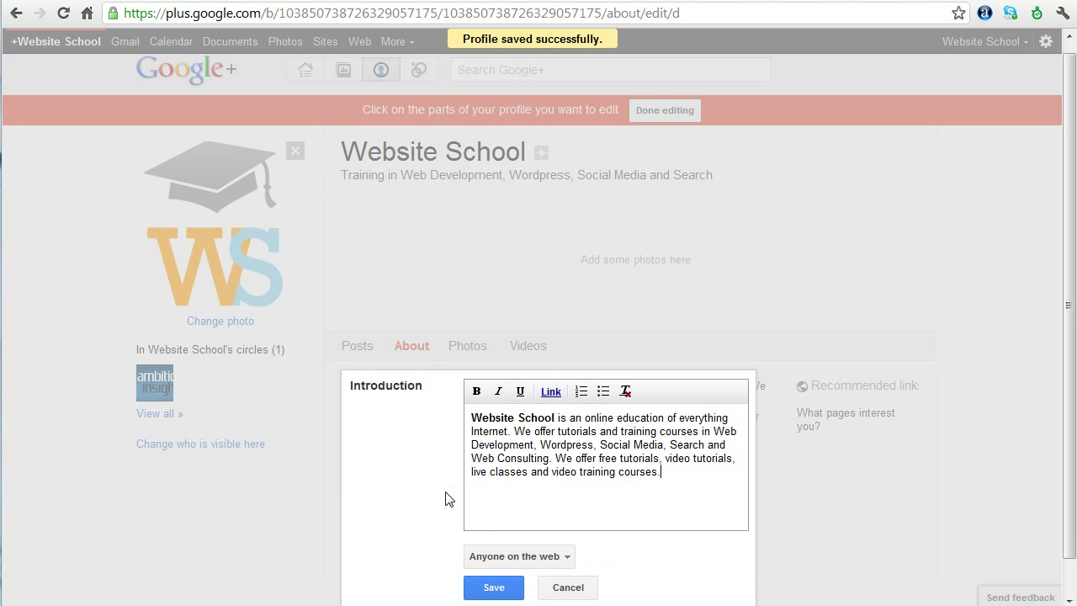
left_click(490, 586)
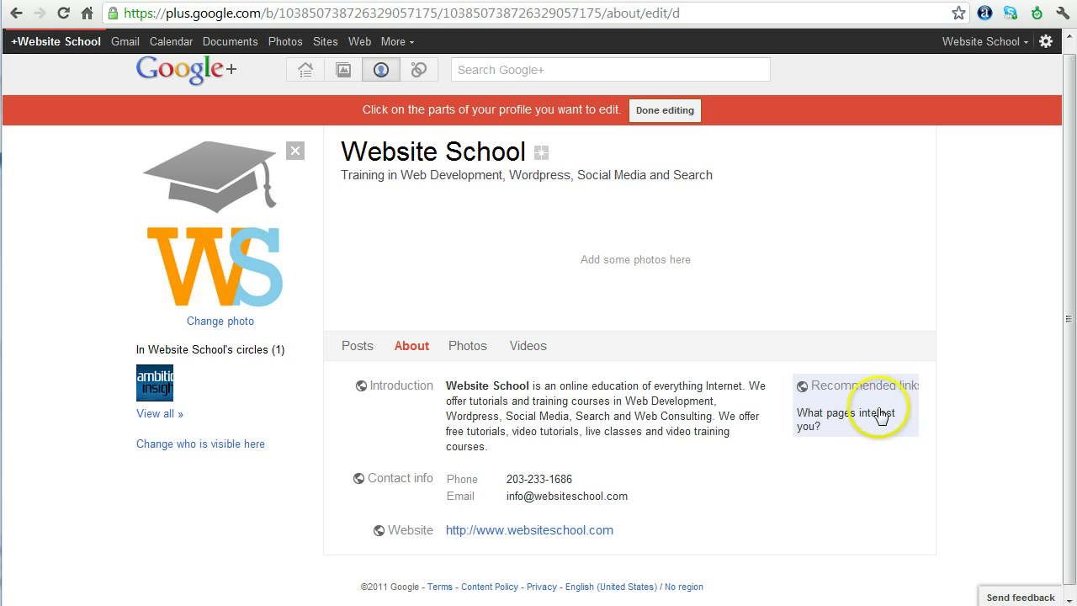
left_click(854, 426)
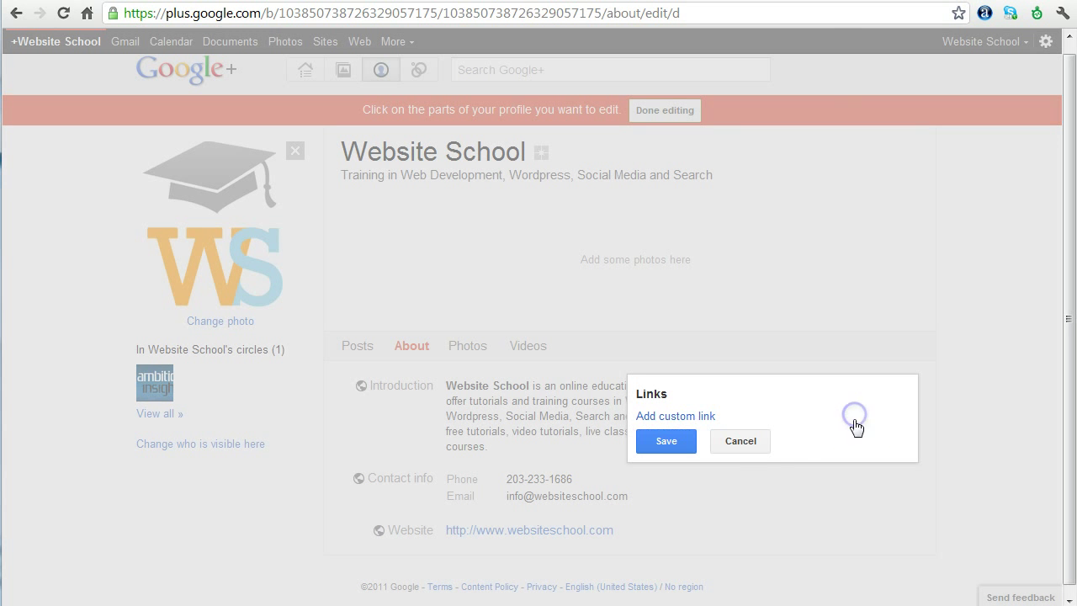
left_click(676, 415)
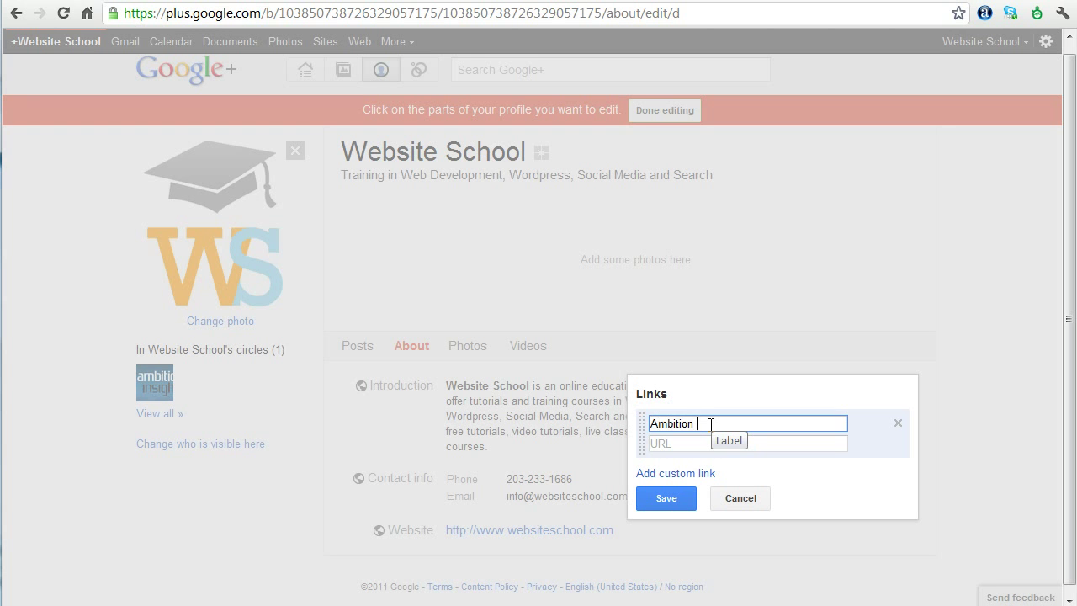
type("Ambition Insight")
left_click(720, 444)
type("http://www.ambitioninsight.com")
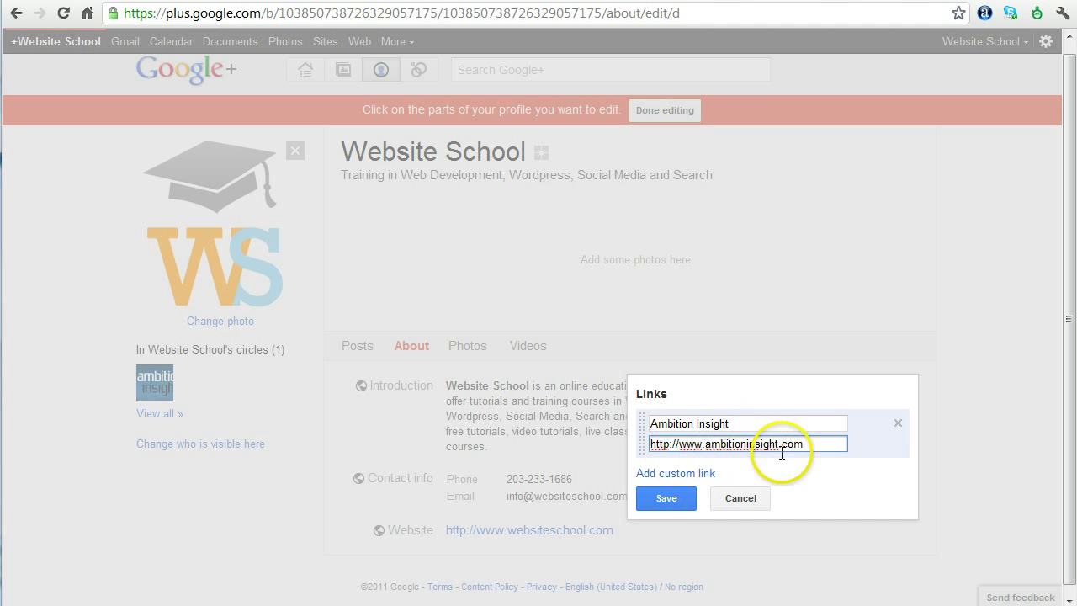
left_click(664, 498)
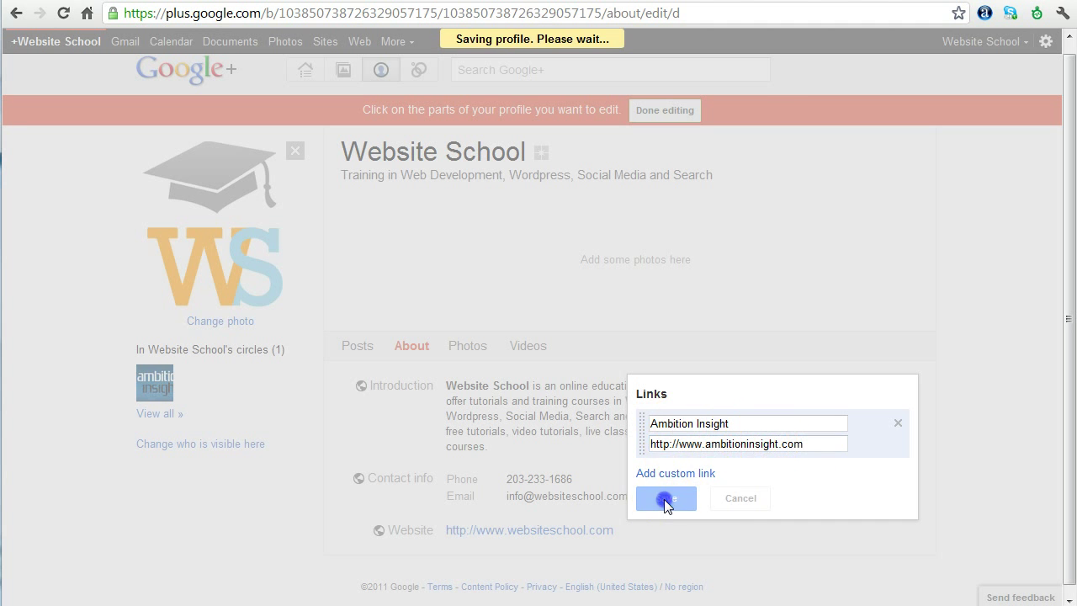
left_click(854, 404)
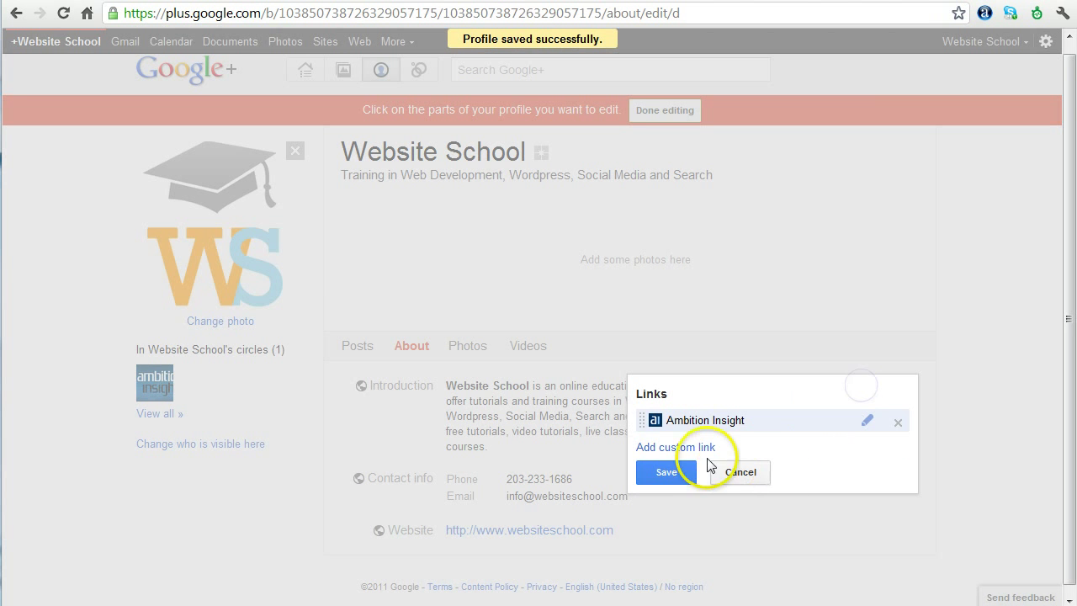
Add a custom Wordpress link with its web address and save it
left_click(678, 446)
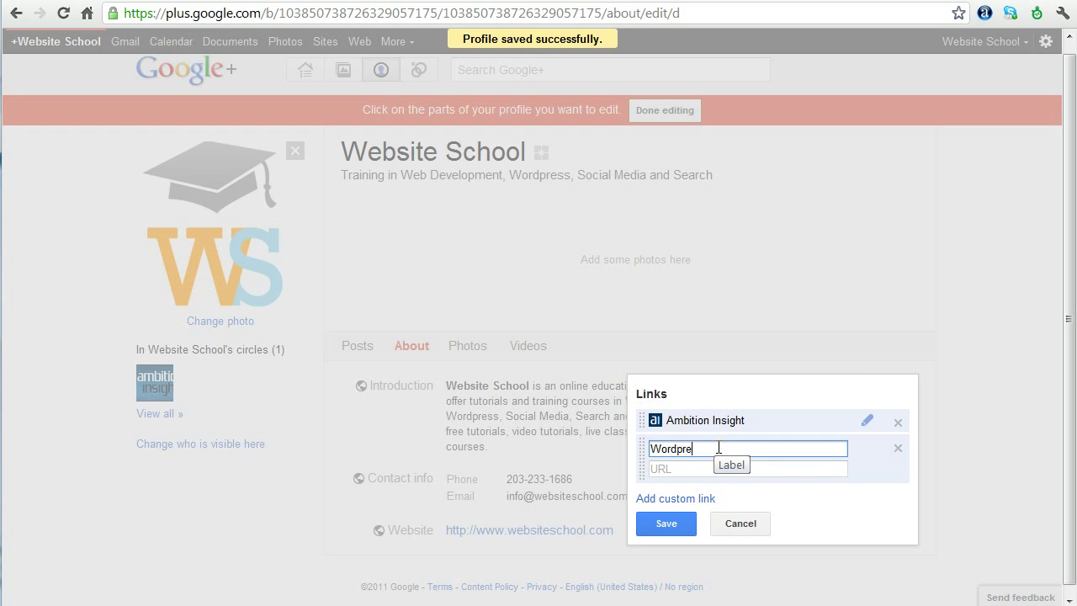
left_click(683, 469)
type("http://www.wordpress.org")
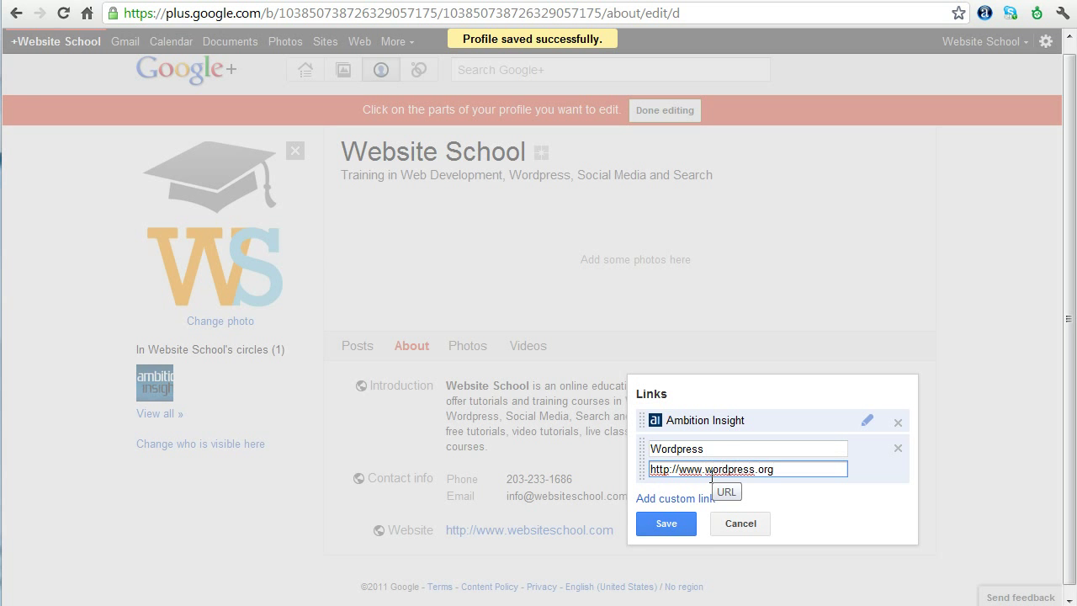
left_click(666, 523)
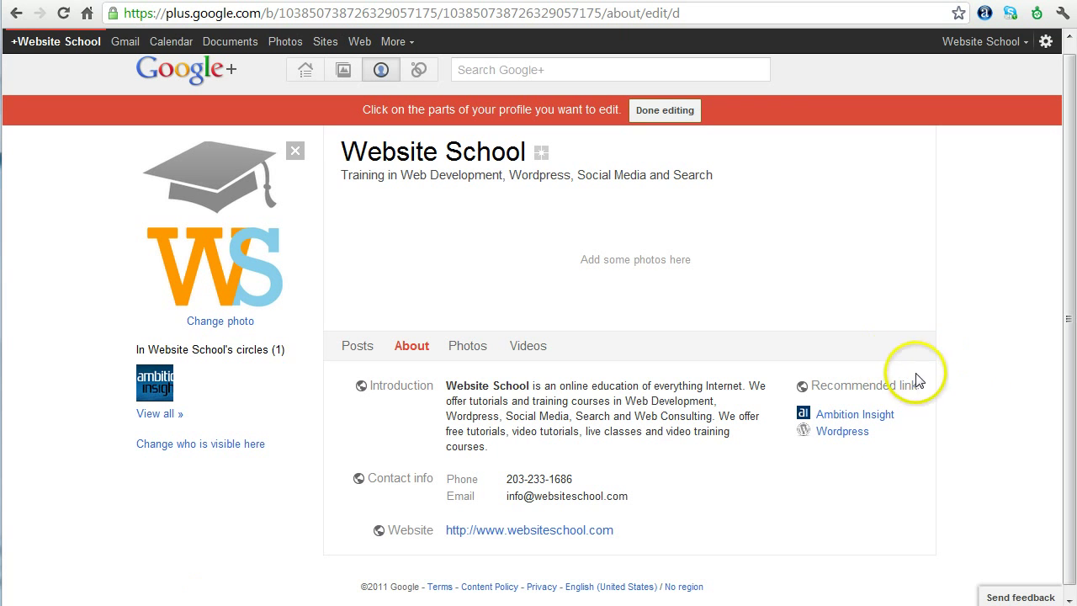
Add a 'Find us on YouTube' custom link with its web address and save it
left_click(833, 387)
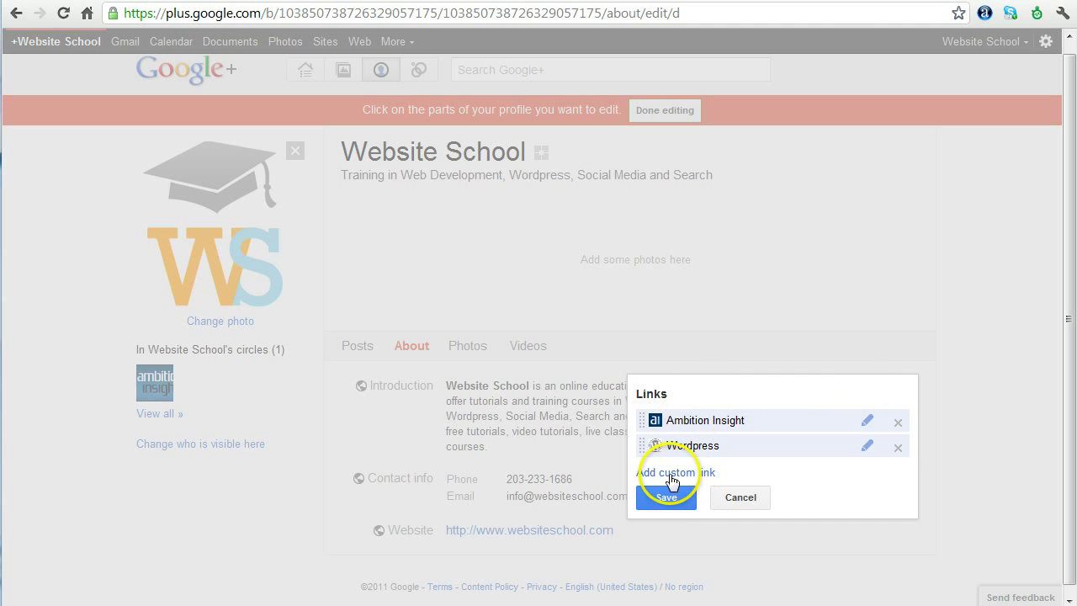
left_click(672, 474)
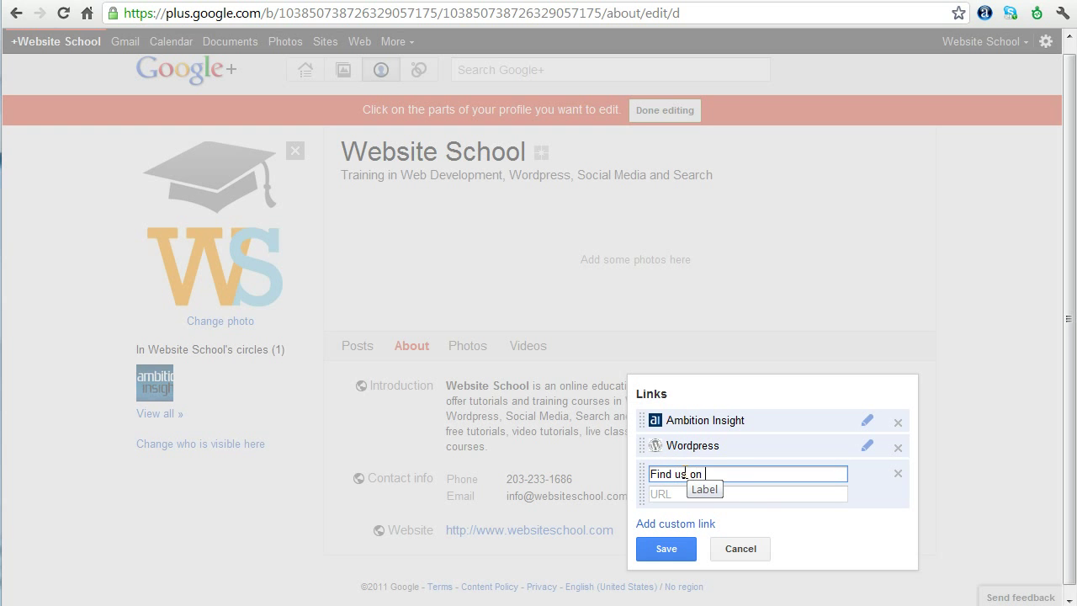
key("Tab")
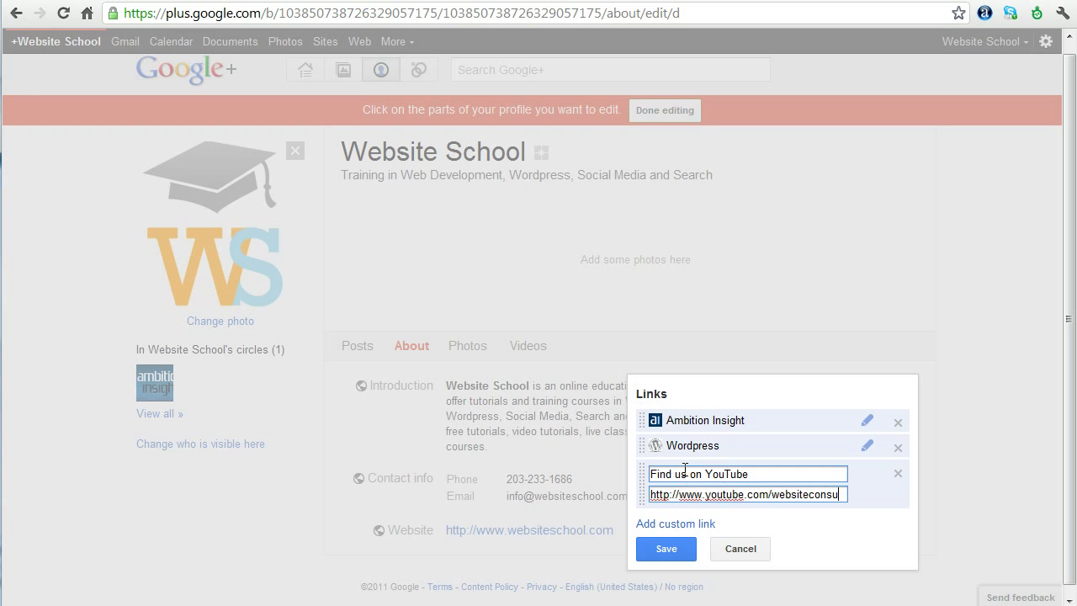
left_click(667, 548)
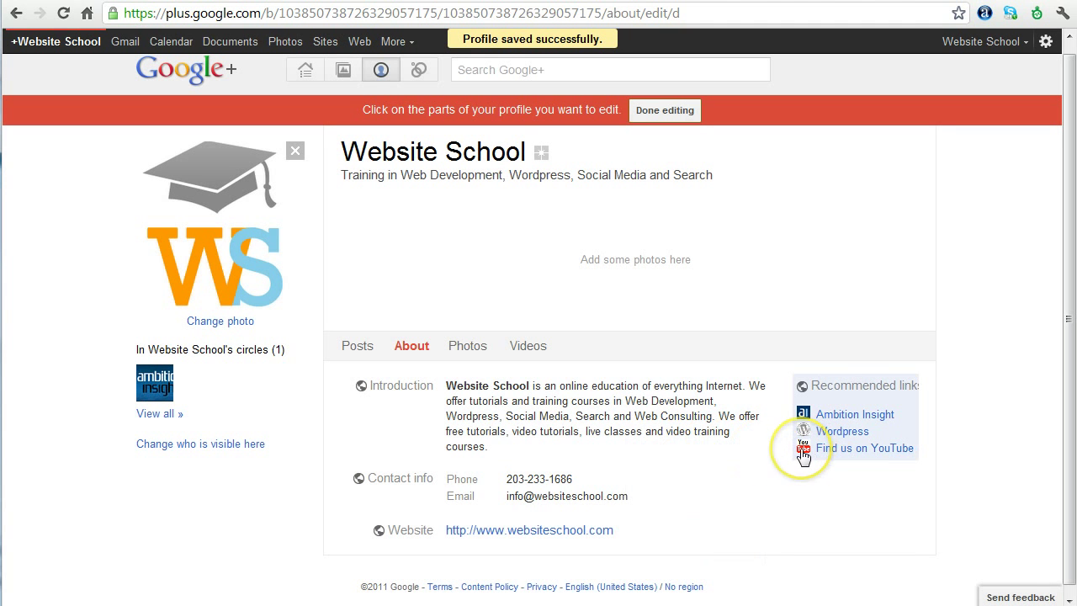
left_click(875, 403)
left_click(683, 493)
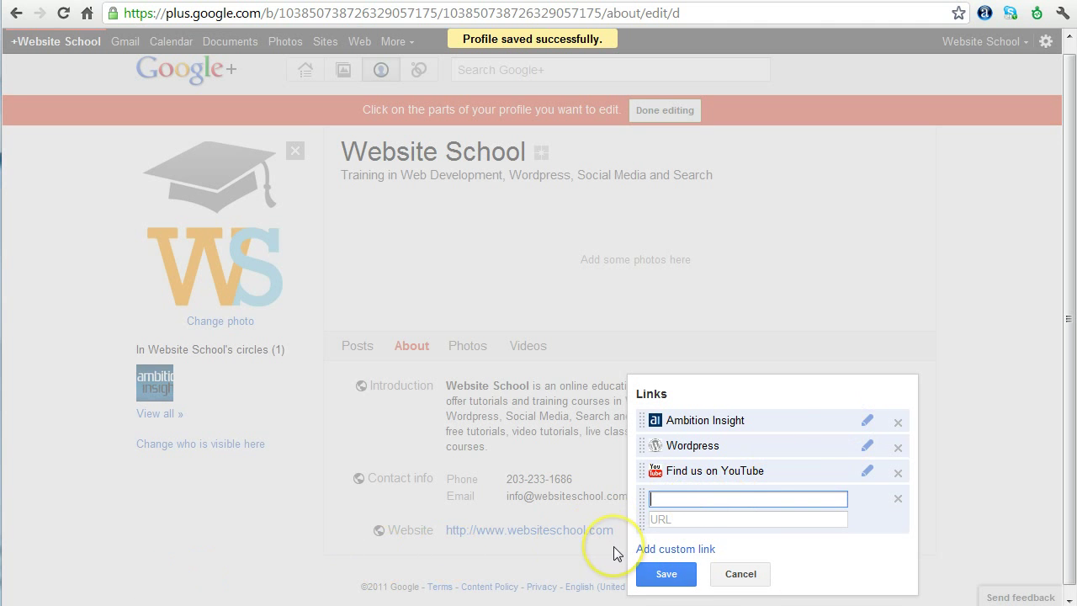
type("Find us on Twitter")
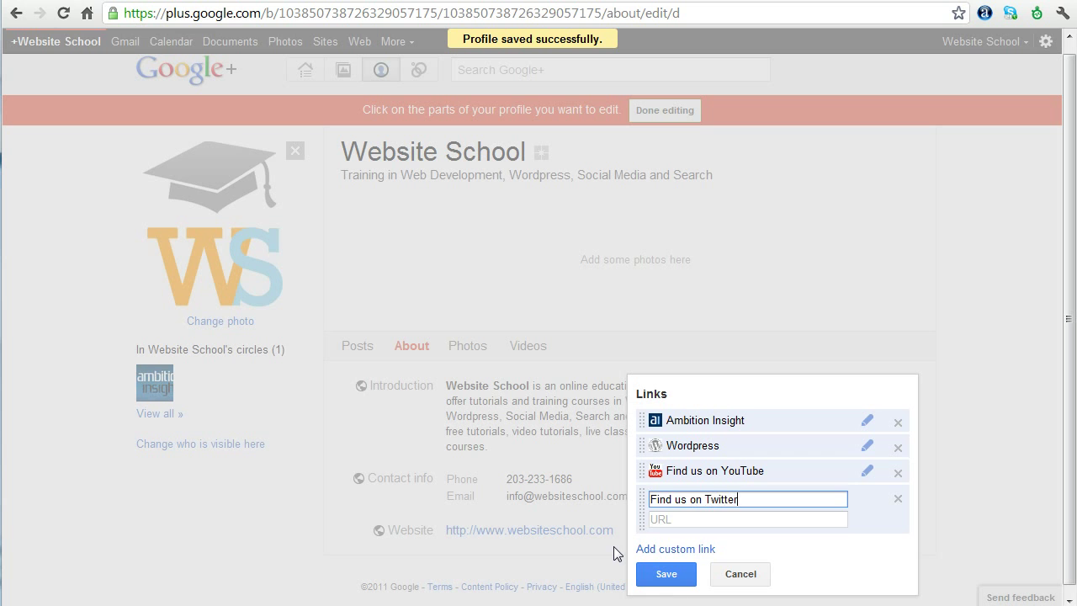
key("Tab")
type("http://")
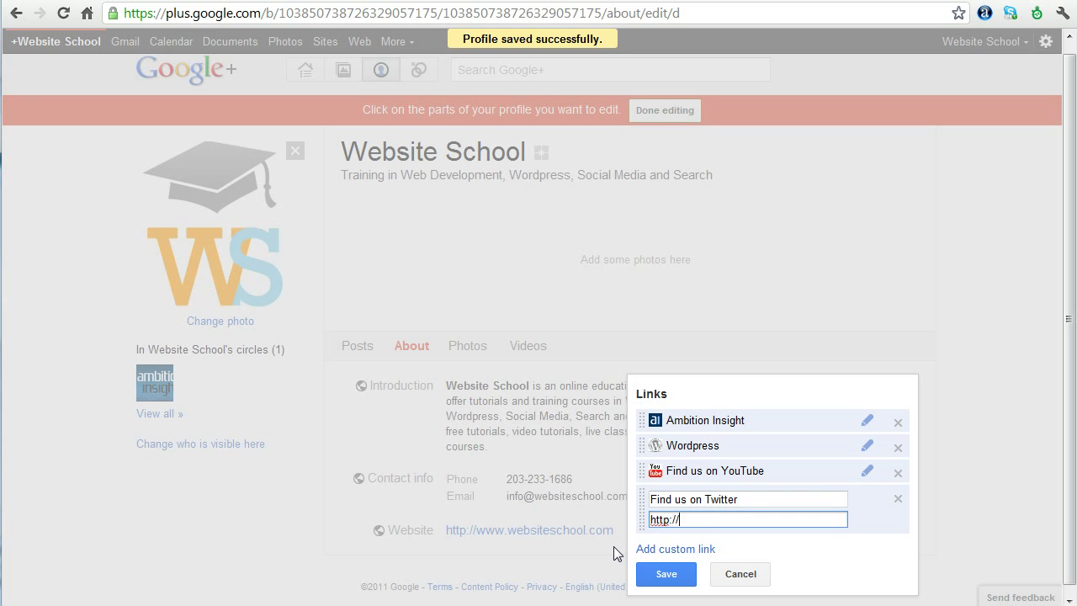
type("www.twitter.com/website")
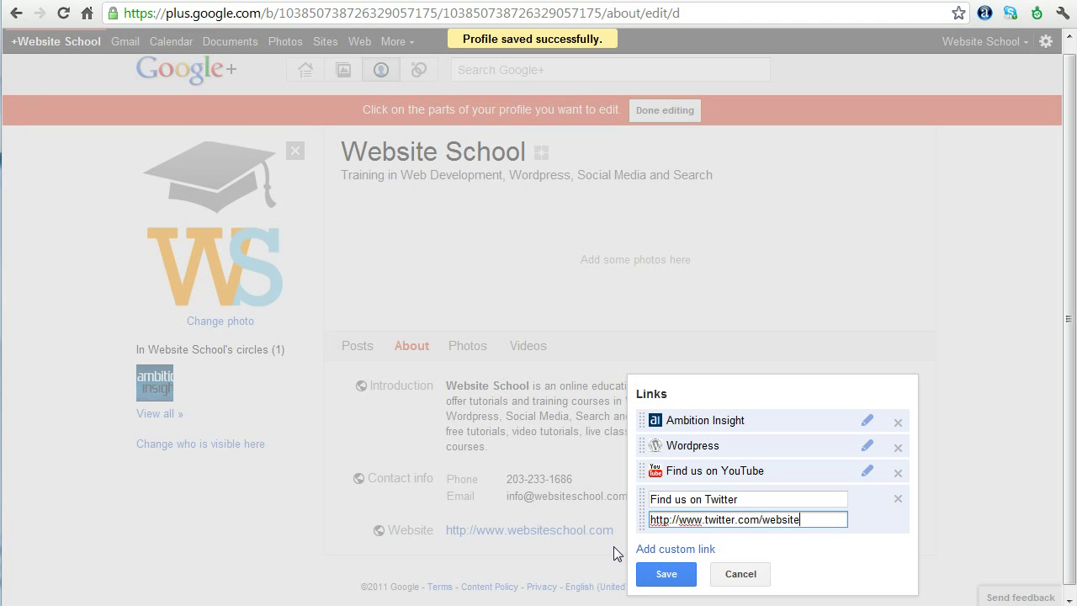
type("school")
left_click(660, 573)
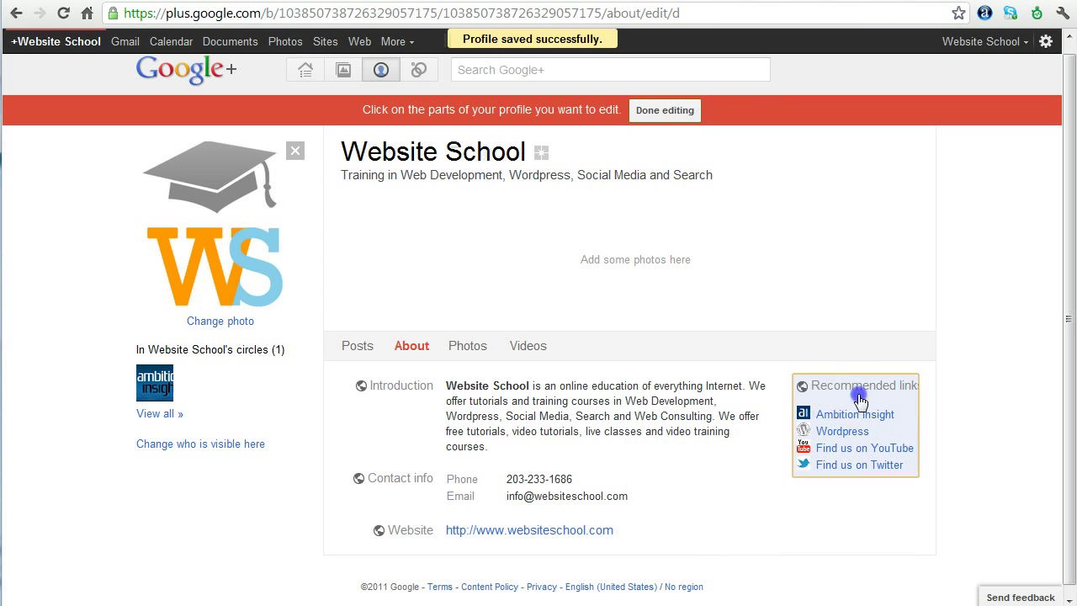
Start another custom link entry in the recommended links and move to its web address
left_click(854, 388)
left_click(686, 525)
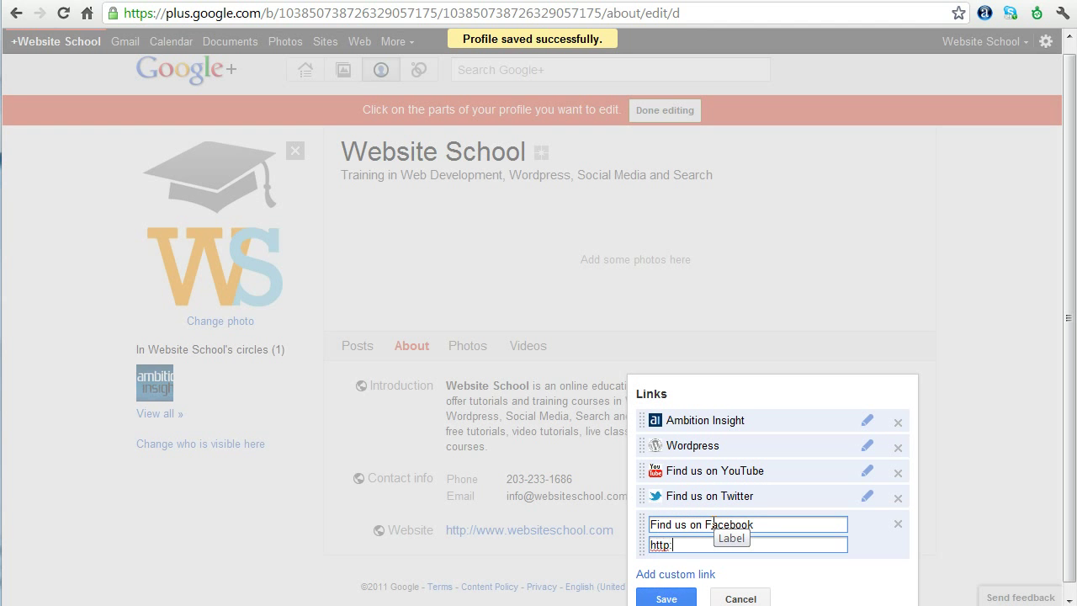
key("Tab")
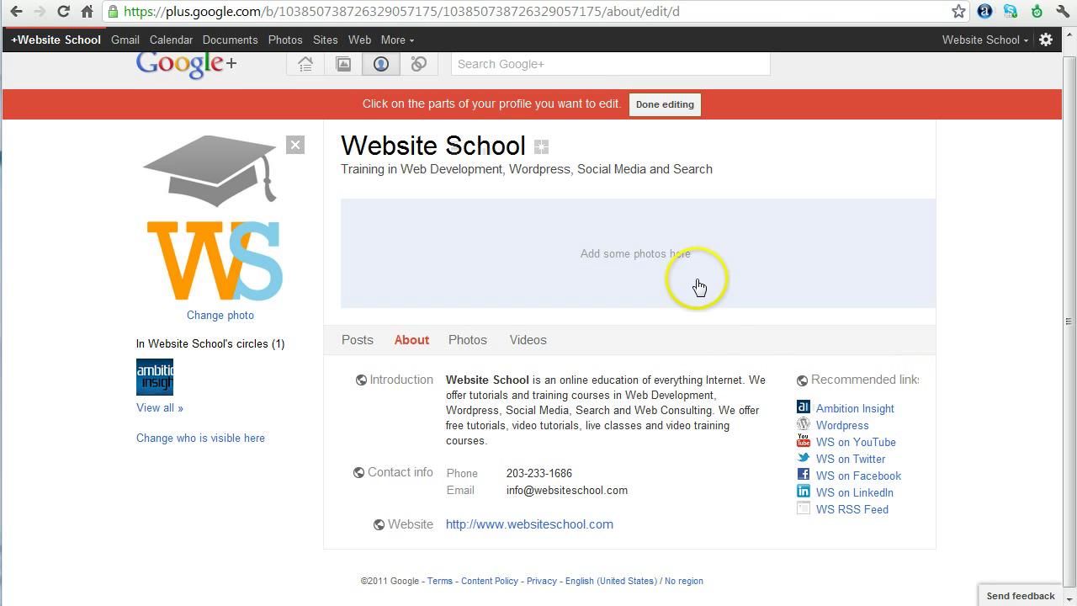
Upload the Website School banner into the scrapbook photos, then drag ws_cap.png over Add Photo
left_click(551, 268)
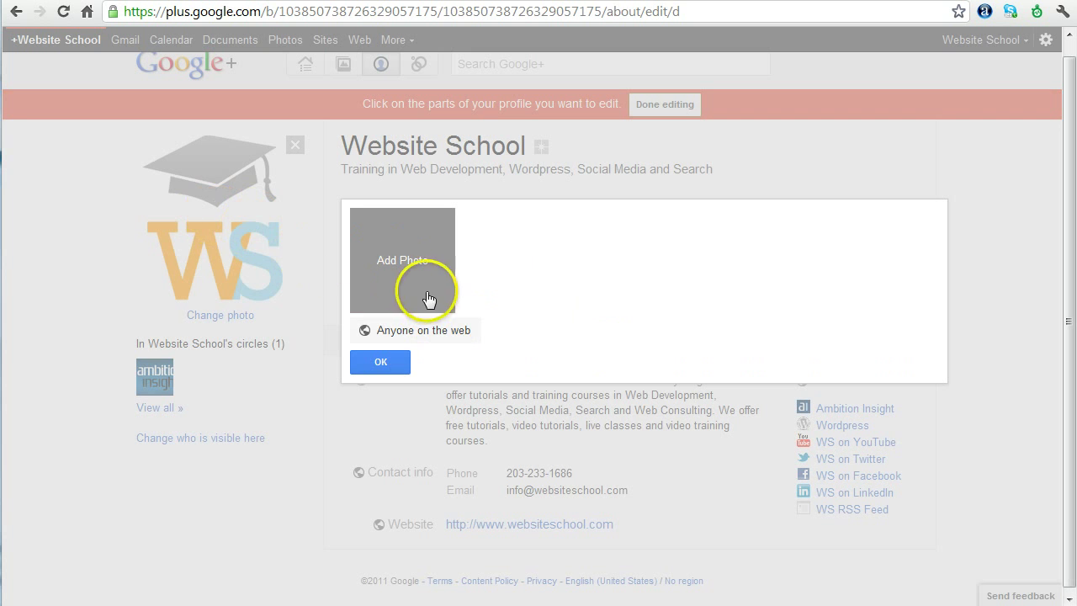
left_click(403, 275)
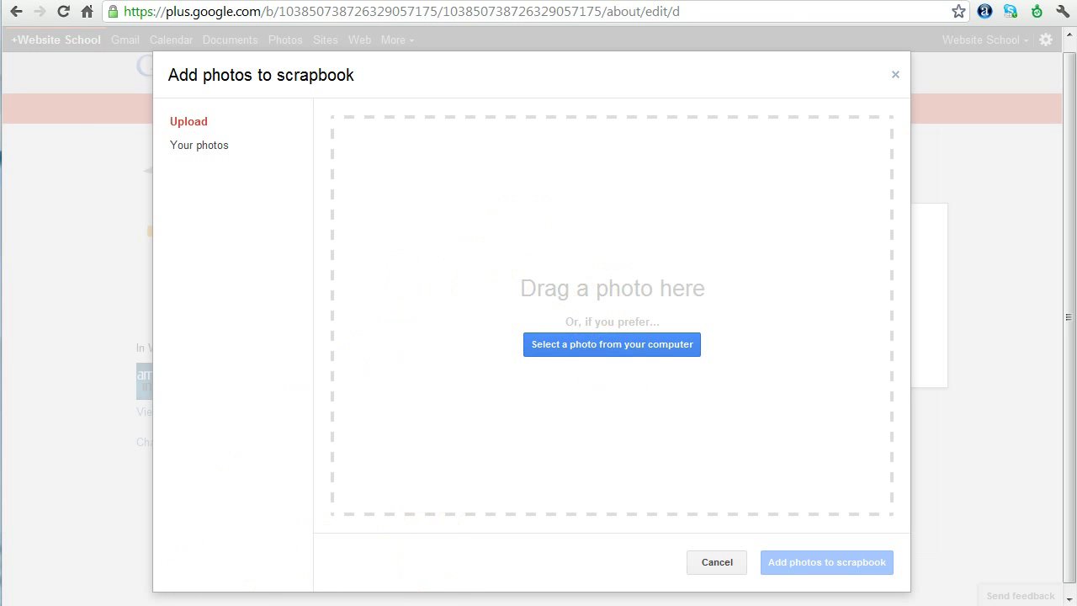
key("alt+Tab")
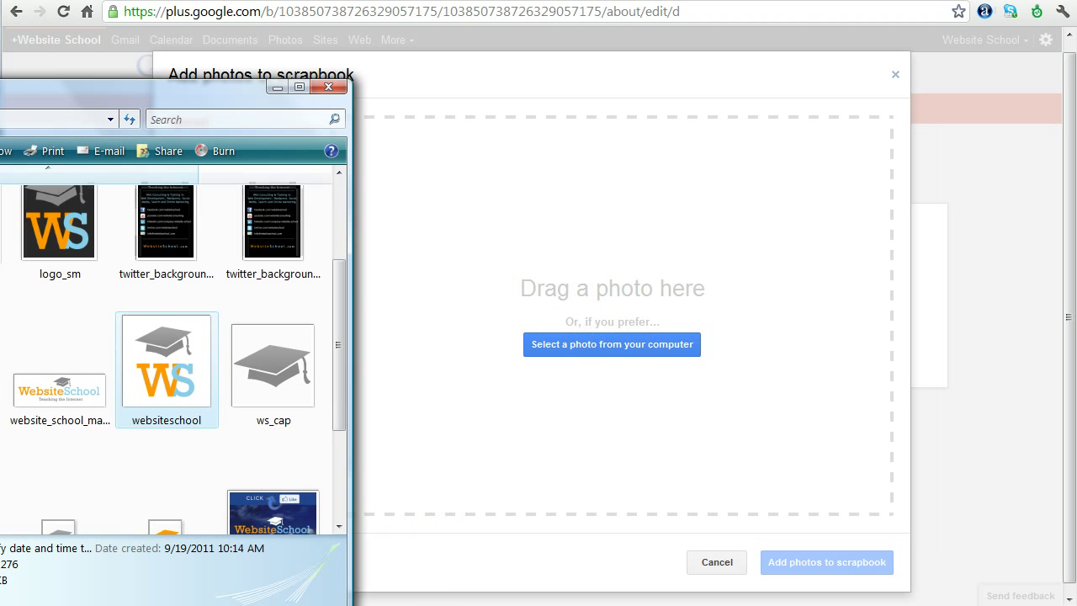
left_click_drag(244, 84, 0, 37)
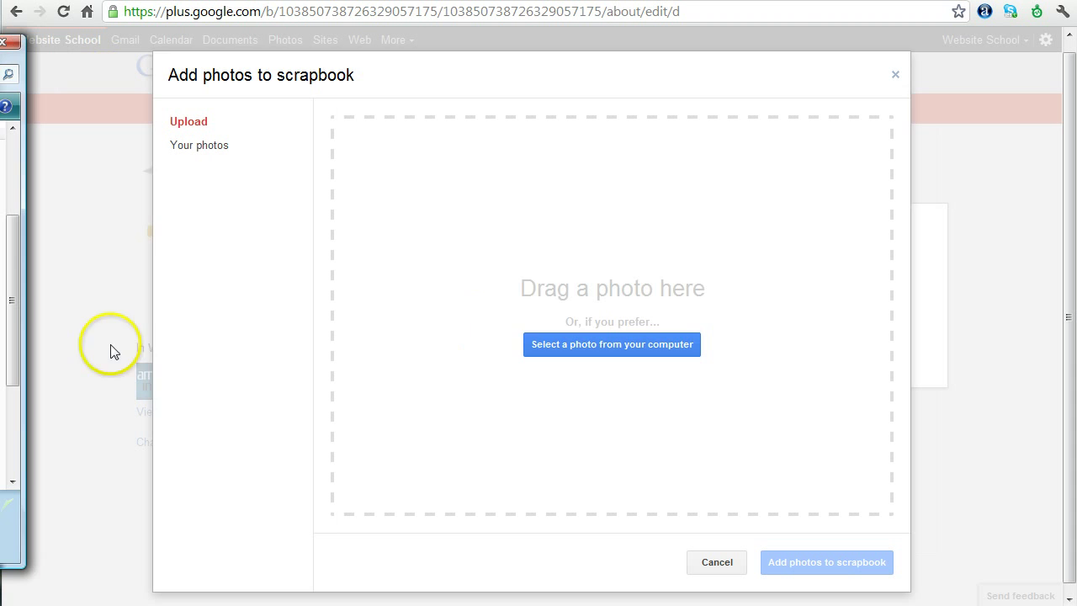
left_click_drag(113, 352, 535, 320)
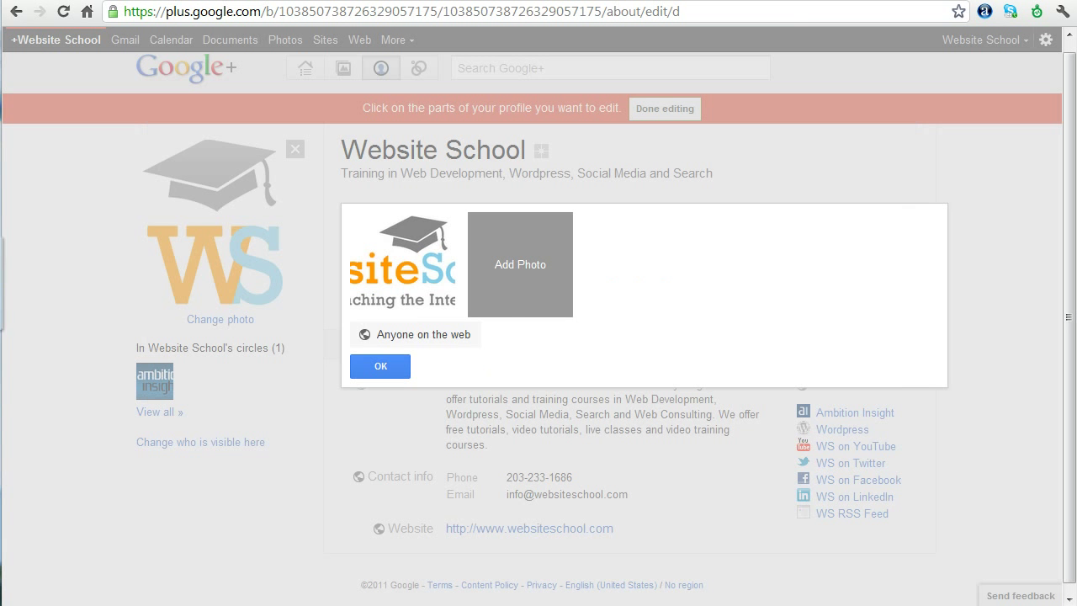
left_click_drag(491, 303, 513, 295)
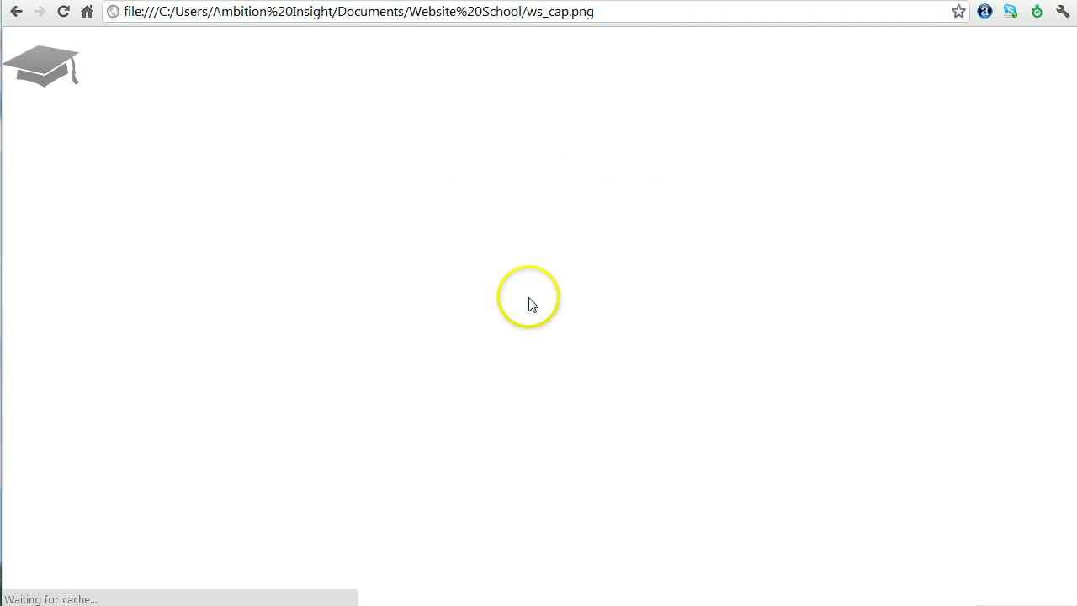
Return to the profile, finish editing, and dismiss the notice about using Google+ as this page
left_click(18, 11)
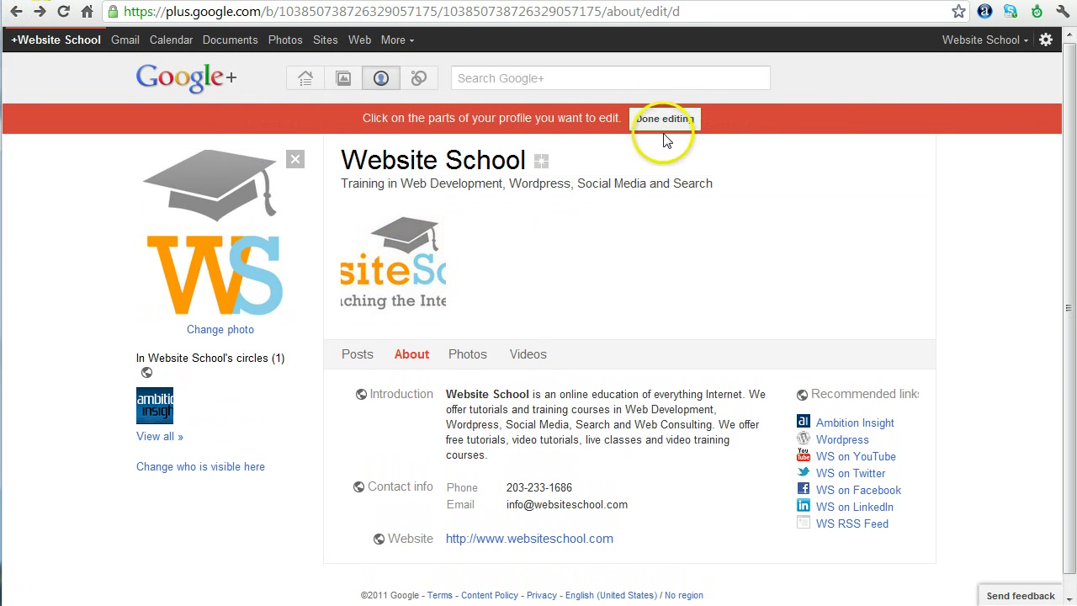
left_click(488, 264)
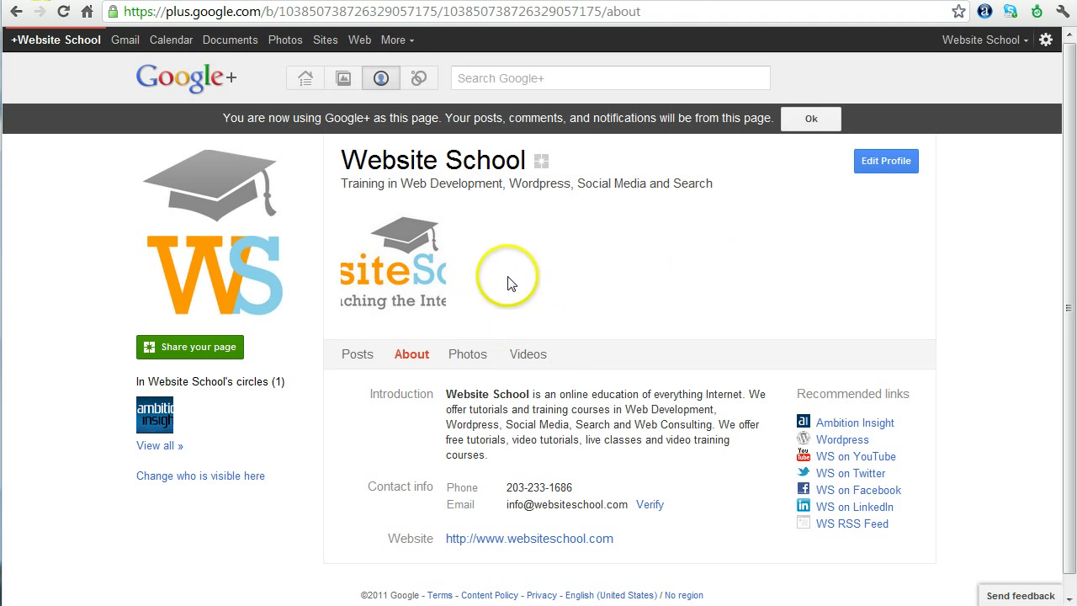
left_click(784, 118)
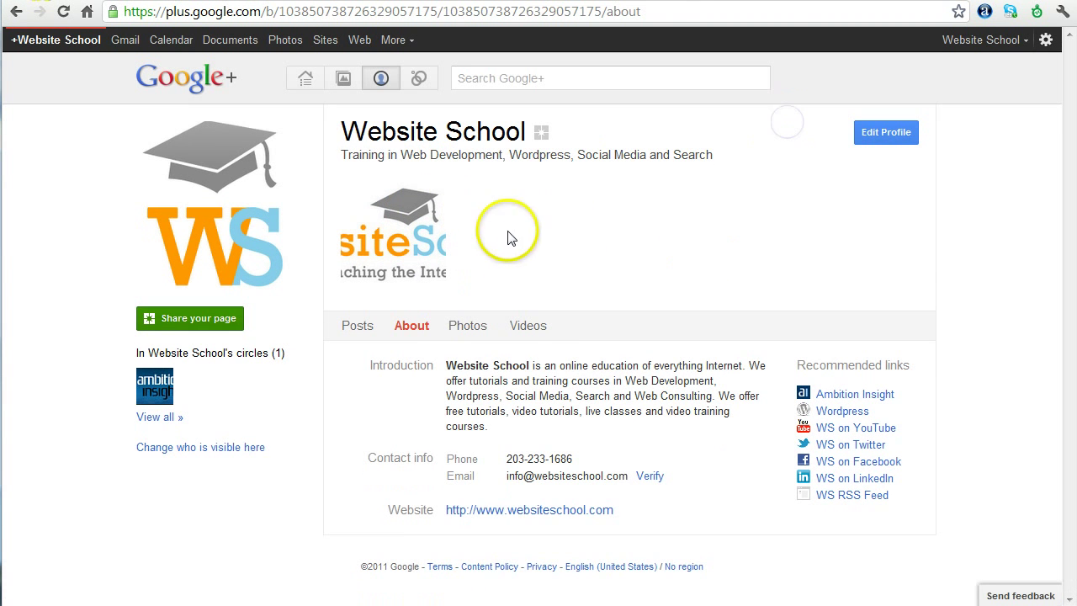
left_click(481, 241)
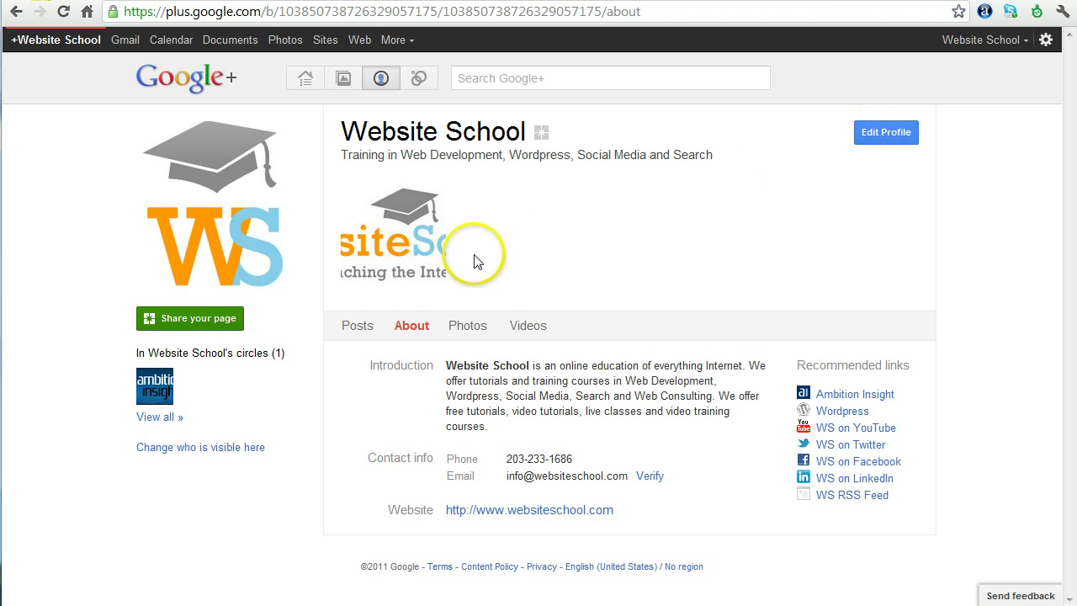
Upload the graduation-cap image and the WS logo into the scrapbook and confirm the photos
left_click(886, 133)
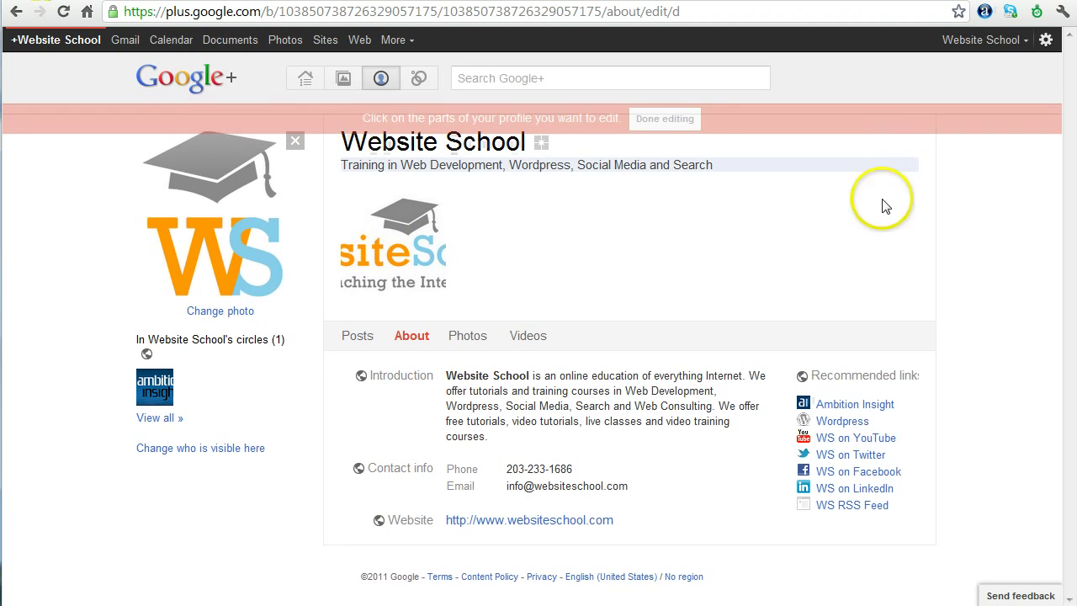
left_click(550, 269)
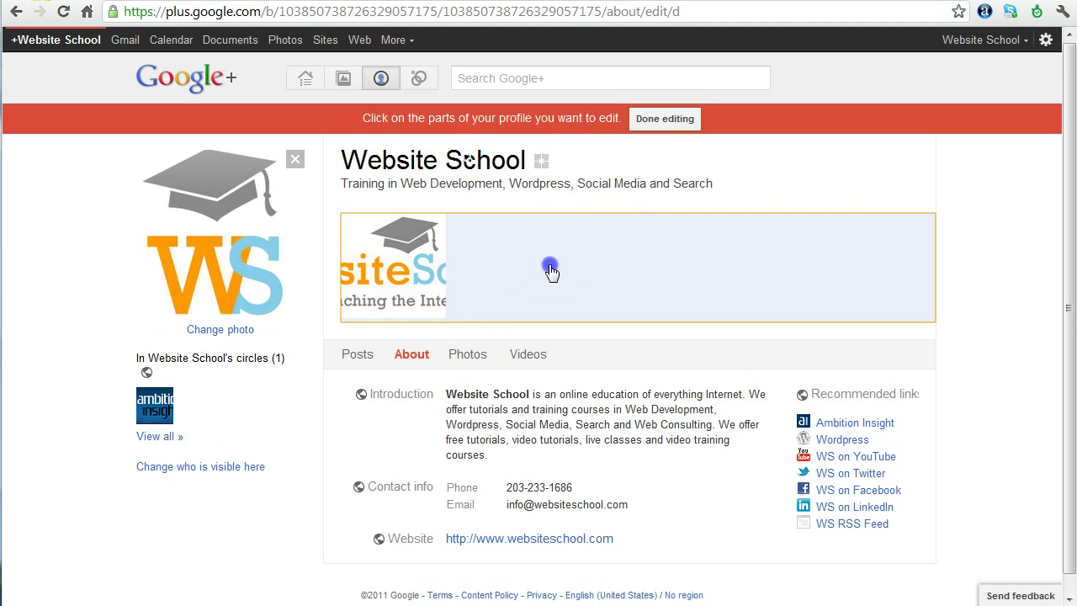
left_click(519, 286)
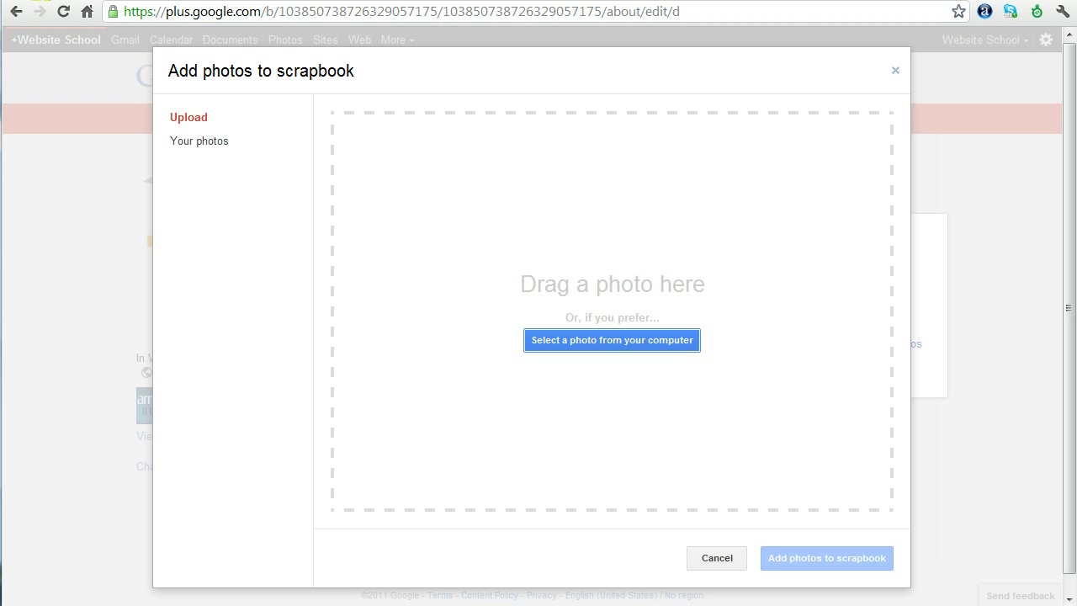
left_click_drag(201, 324, 488, 318)
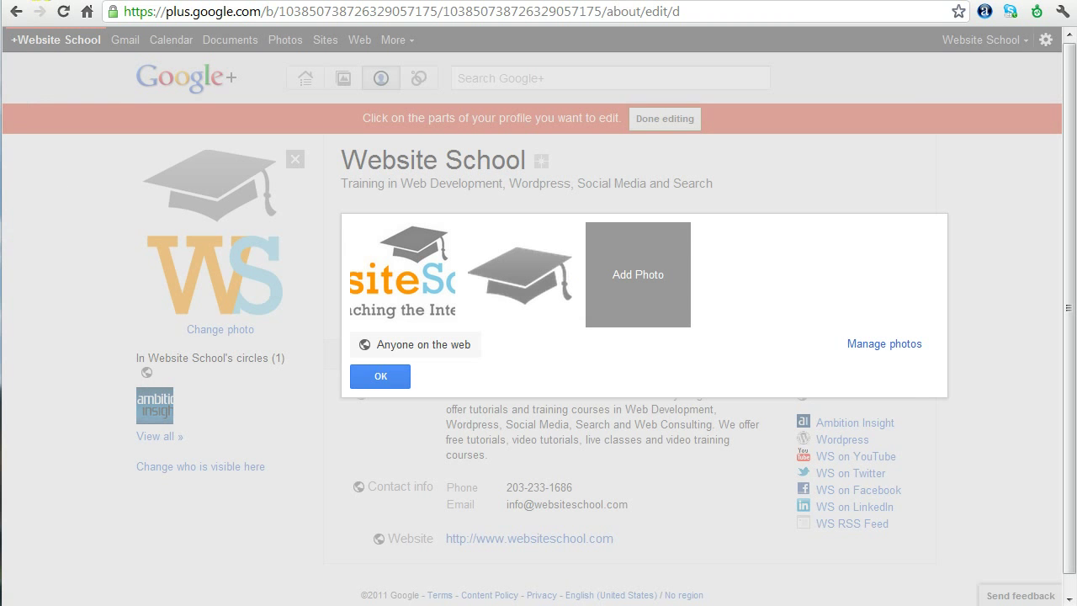
left_click(641, 275)
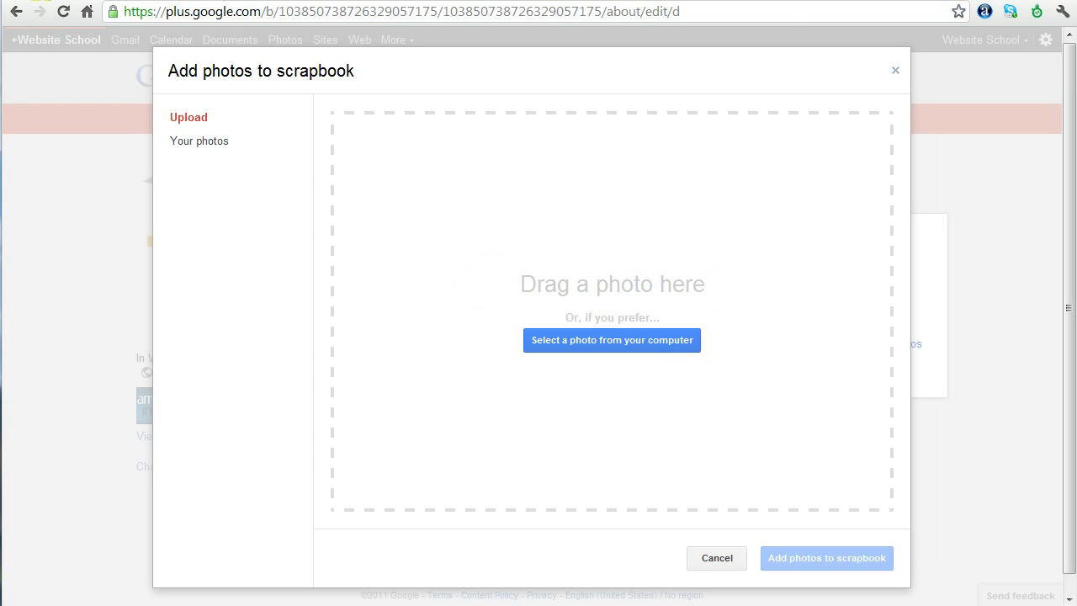
left_click_drag(425, 286, 619, 323)
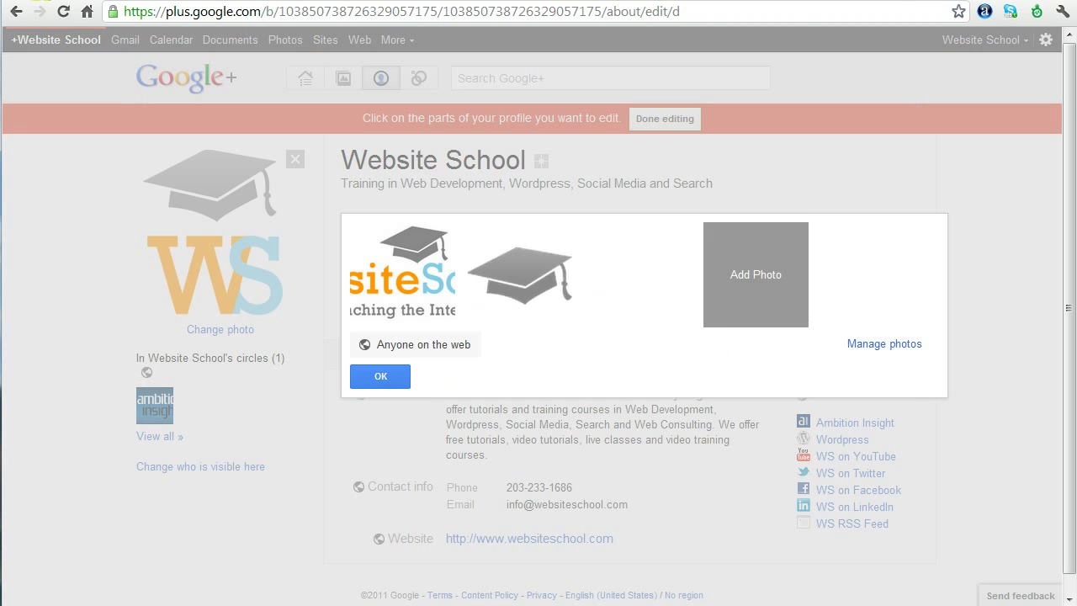
left_click(383, 379)
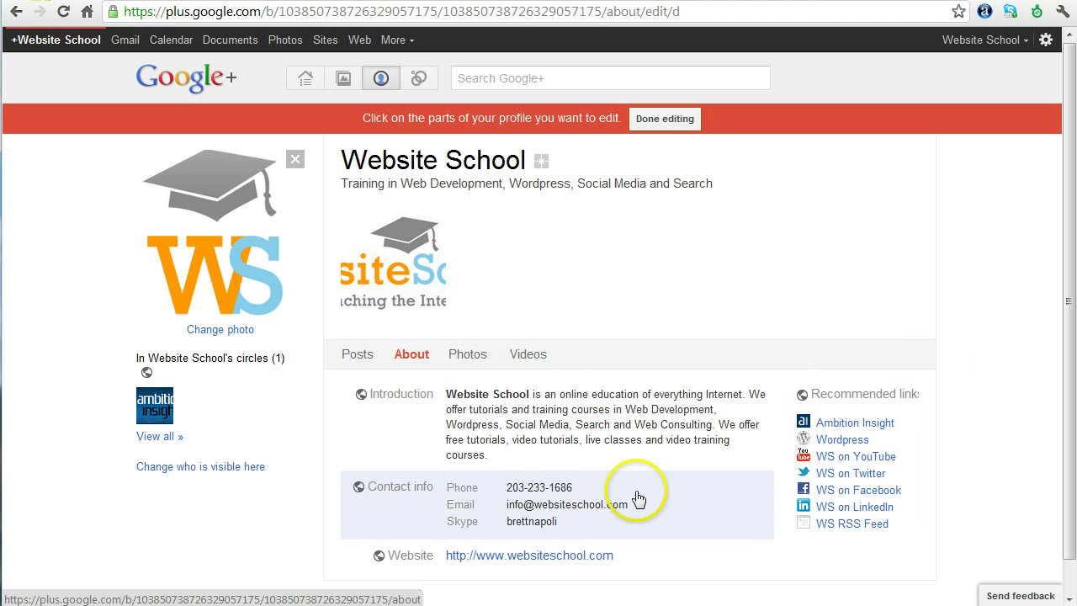
Look over the profile's Photos tab options, then bring up the Videos tab settings
left_click(469, 356)
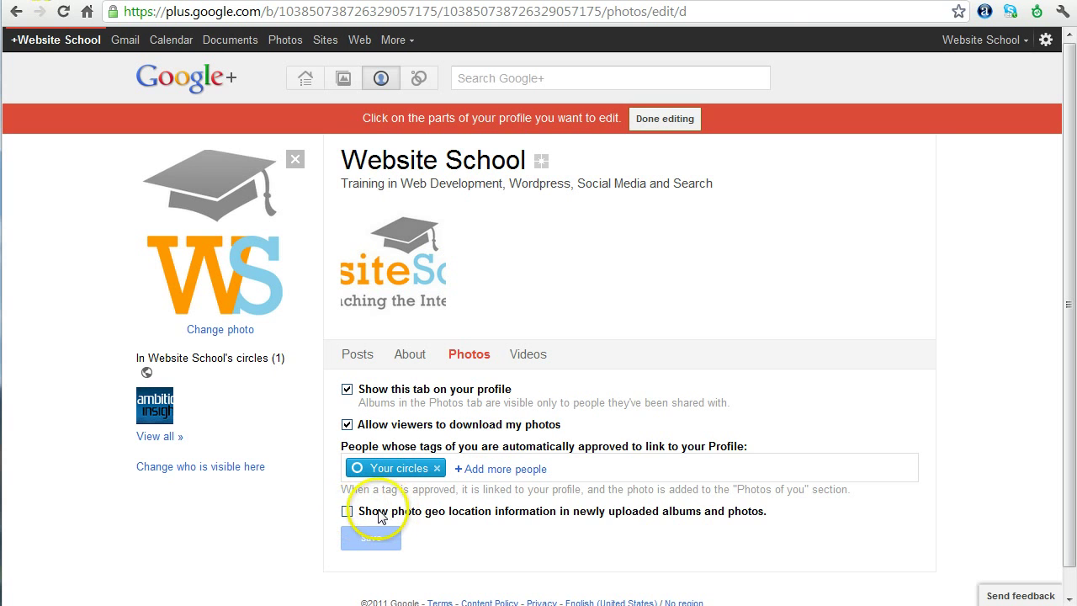
left_click(523, 355)
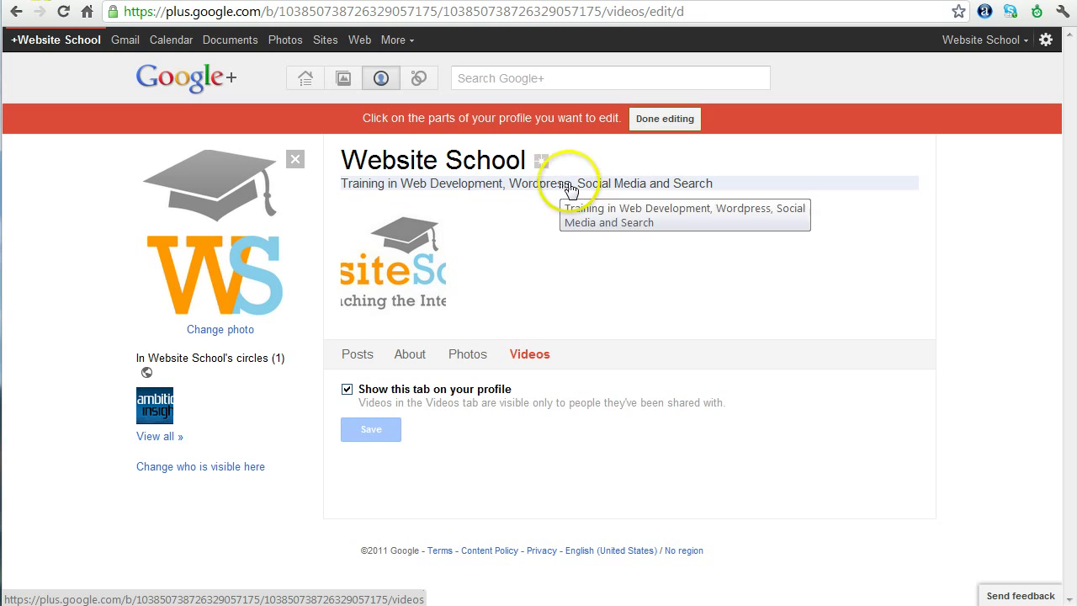
Re-save the tagline 'Training in Web Development, Wordpress, Social Media and Search' without changes
left_click(567, 184)
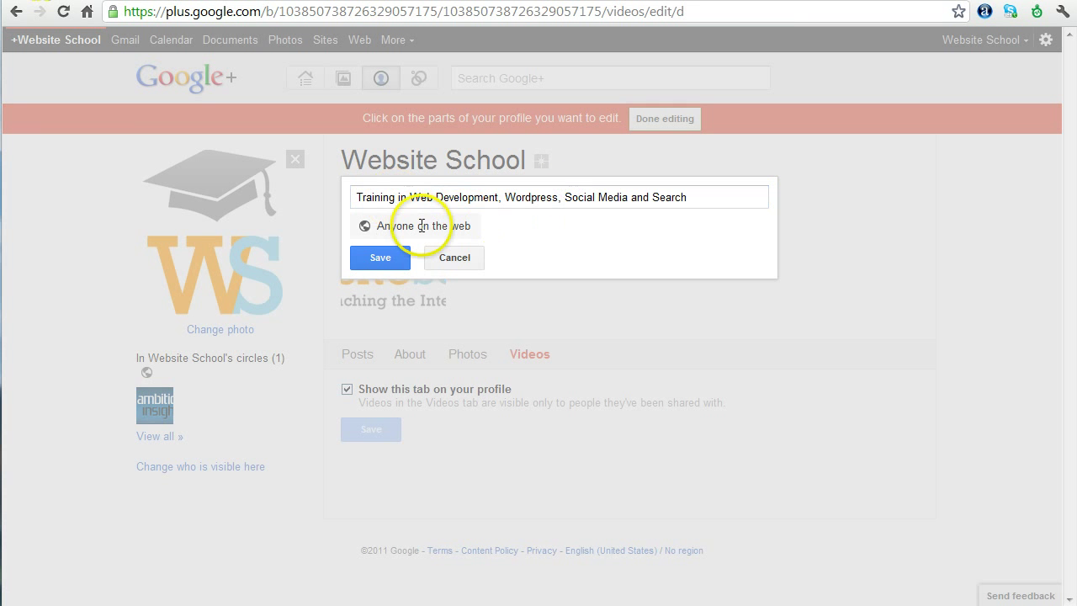
left_click(370, 262)
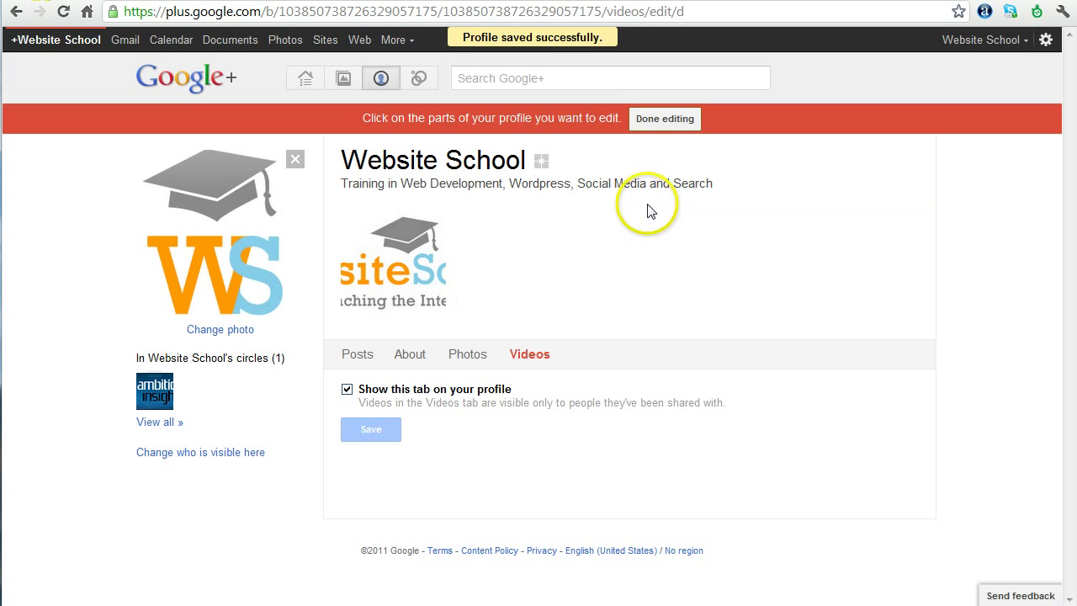
End profile editing and view the Posts stream showing the new profile photo post
left_click(665, 119)
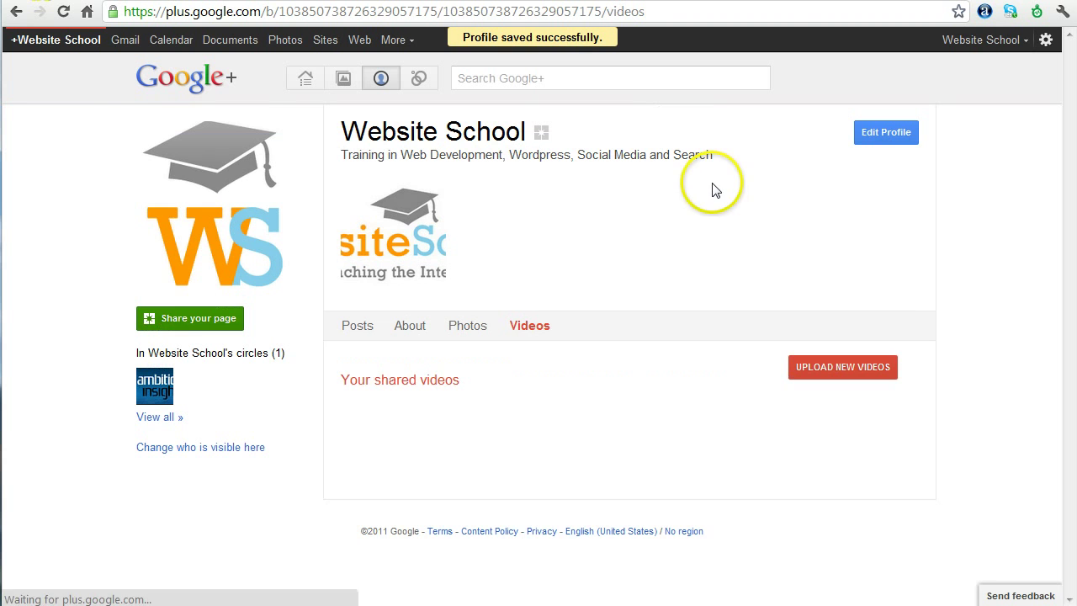
left_click(360, 330)
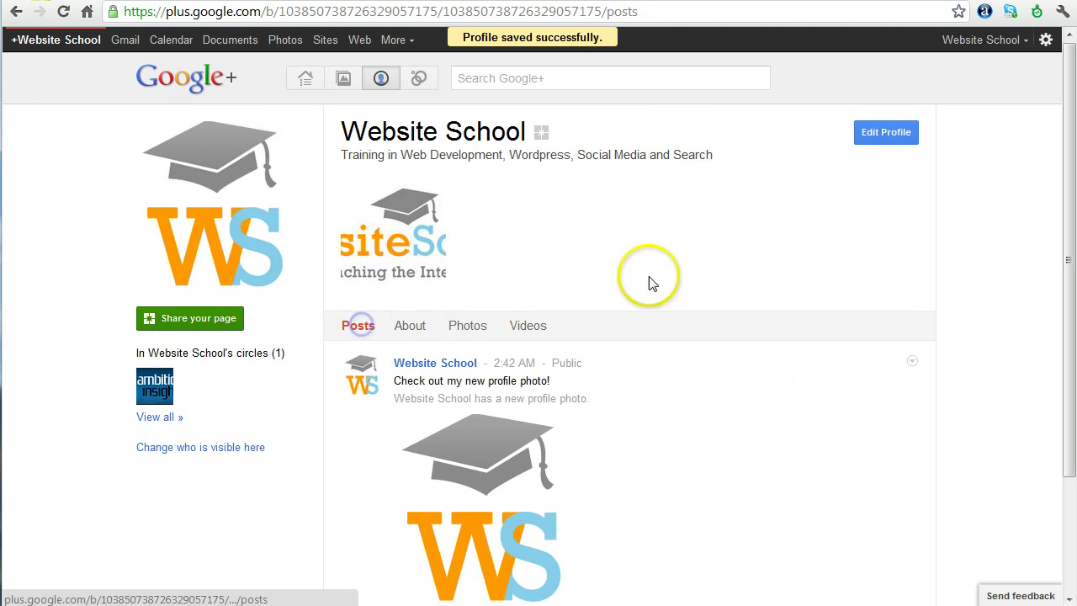